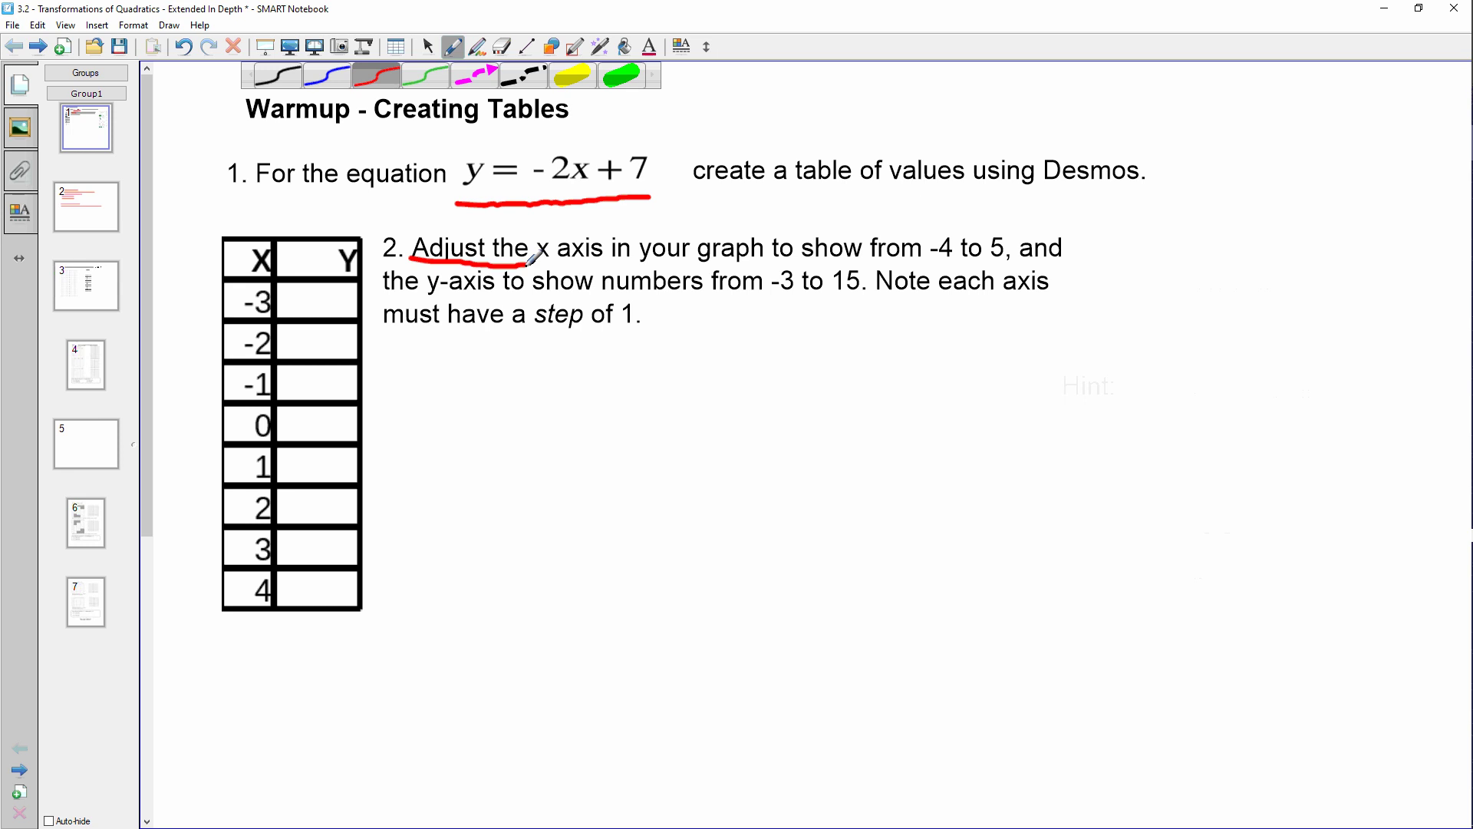
Step: Underline "y-axis" in red in the second instruction, and circle the wrench in the revealed hint image
left_click_drag(422, 301, 508, 302)
left_click(427, 47)
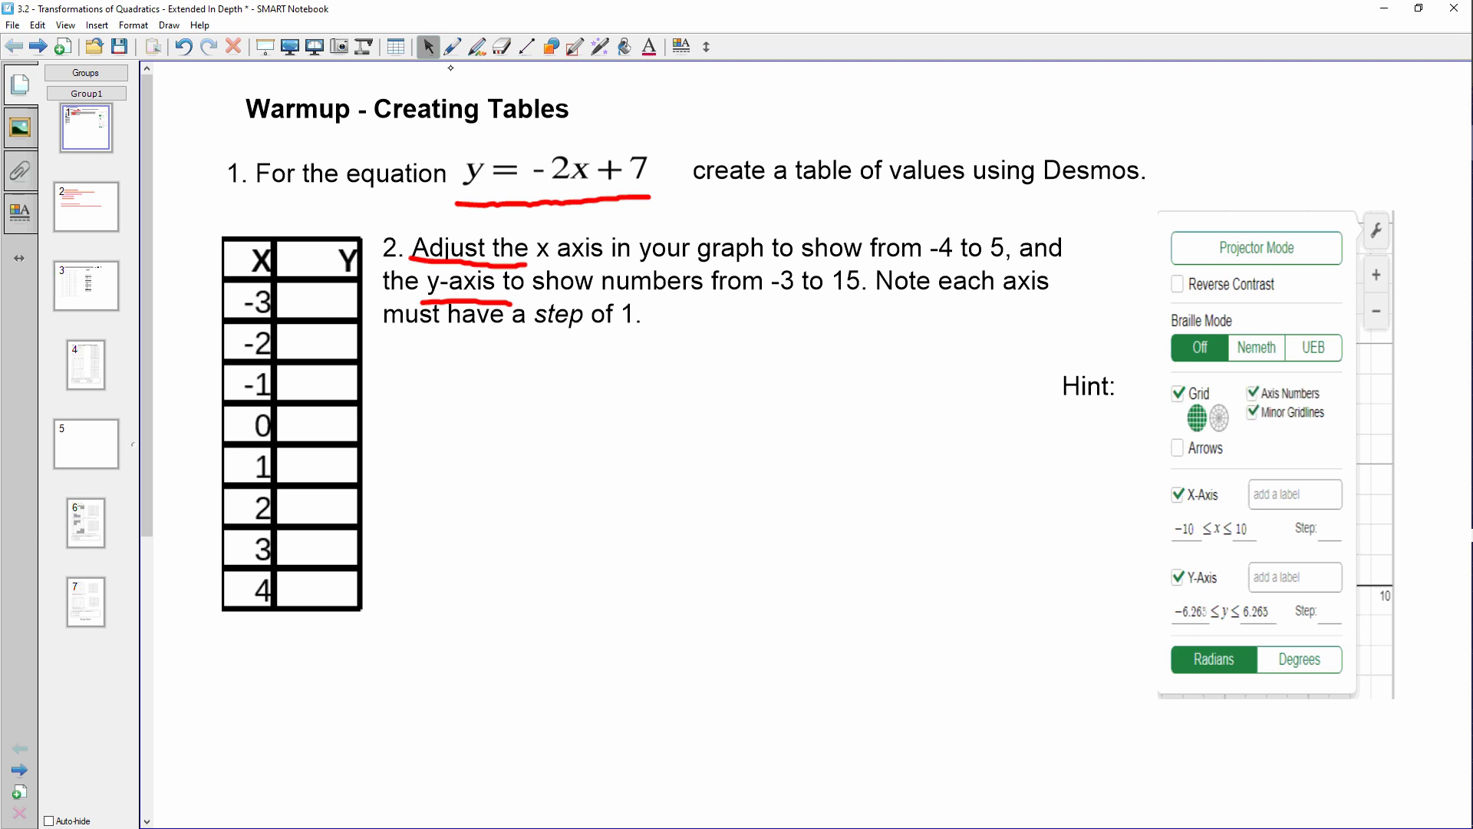
left_click(453, 46)
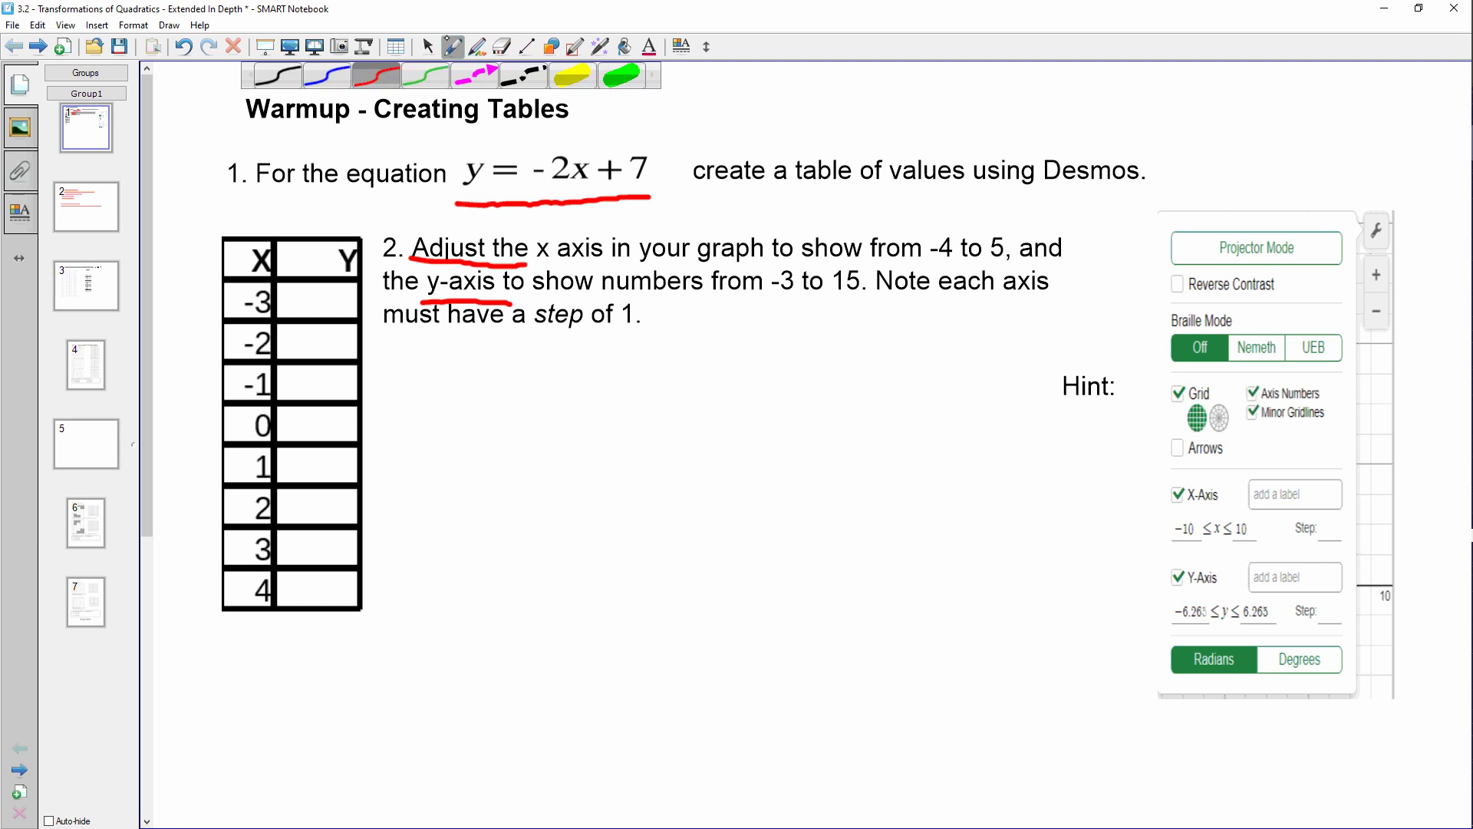
mouse_move(1401, 185)
left_mouse_down()
mouse_move(1343, 261)
mouse_move(1352, 186)
left_mouse_up()
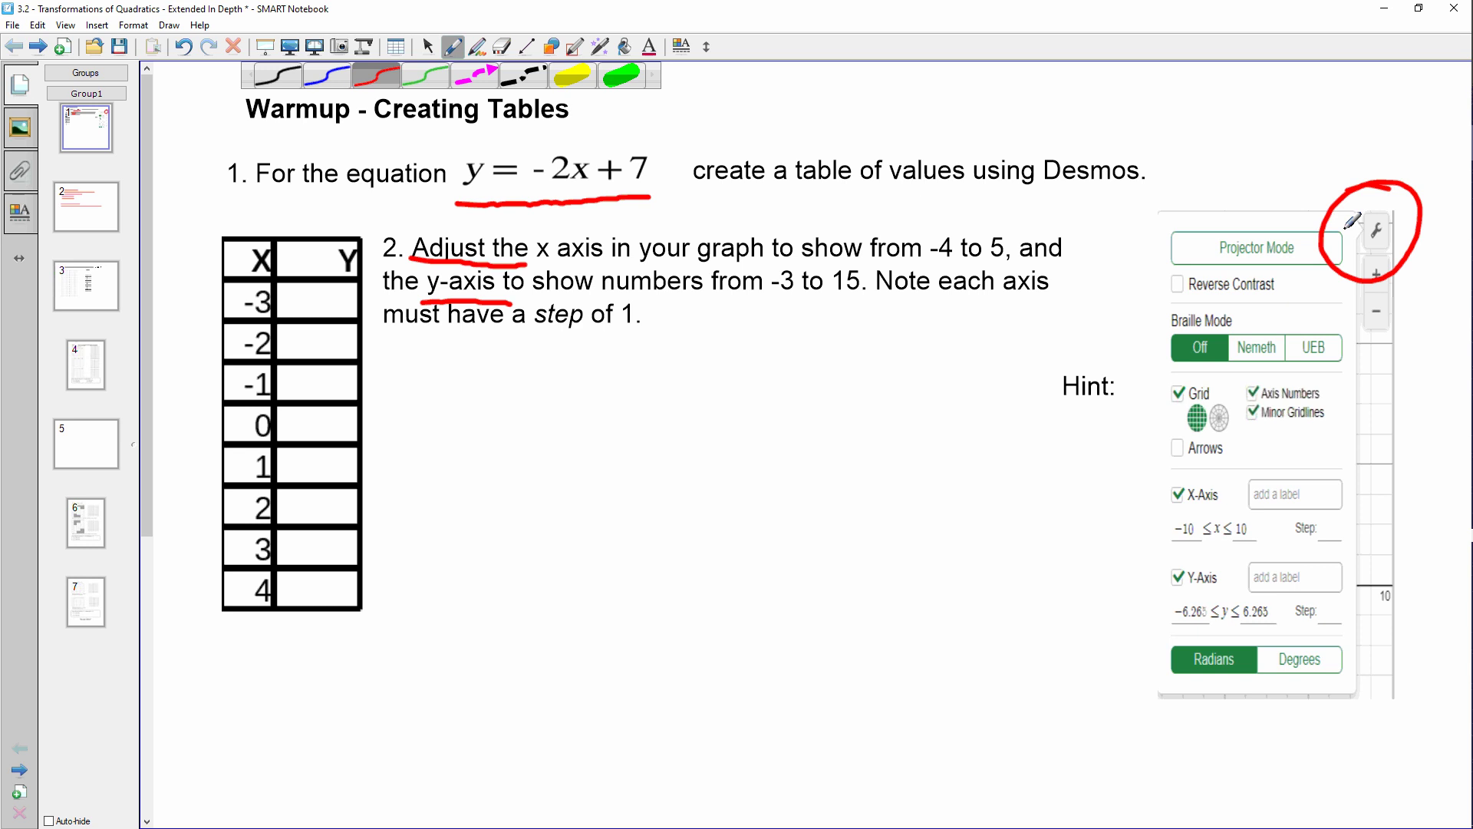
Step: Circle the x-axis limits -10 and 10 in the hint image and label them with arrows as min and max
left_click_drag(1197, 512, 1251, 507)
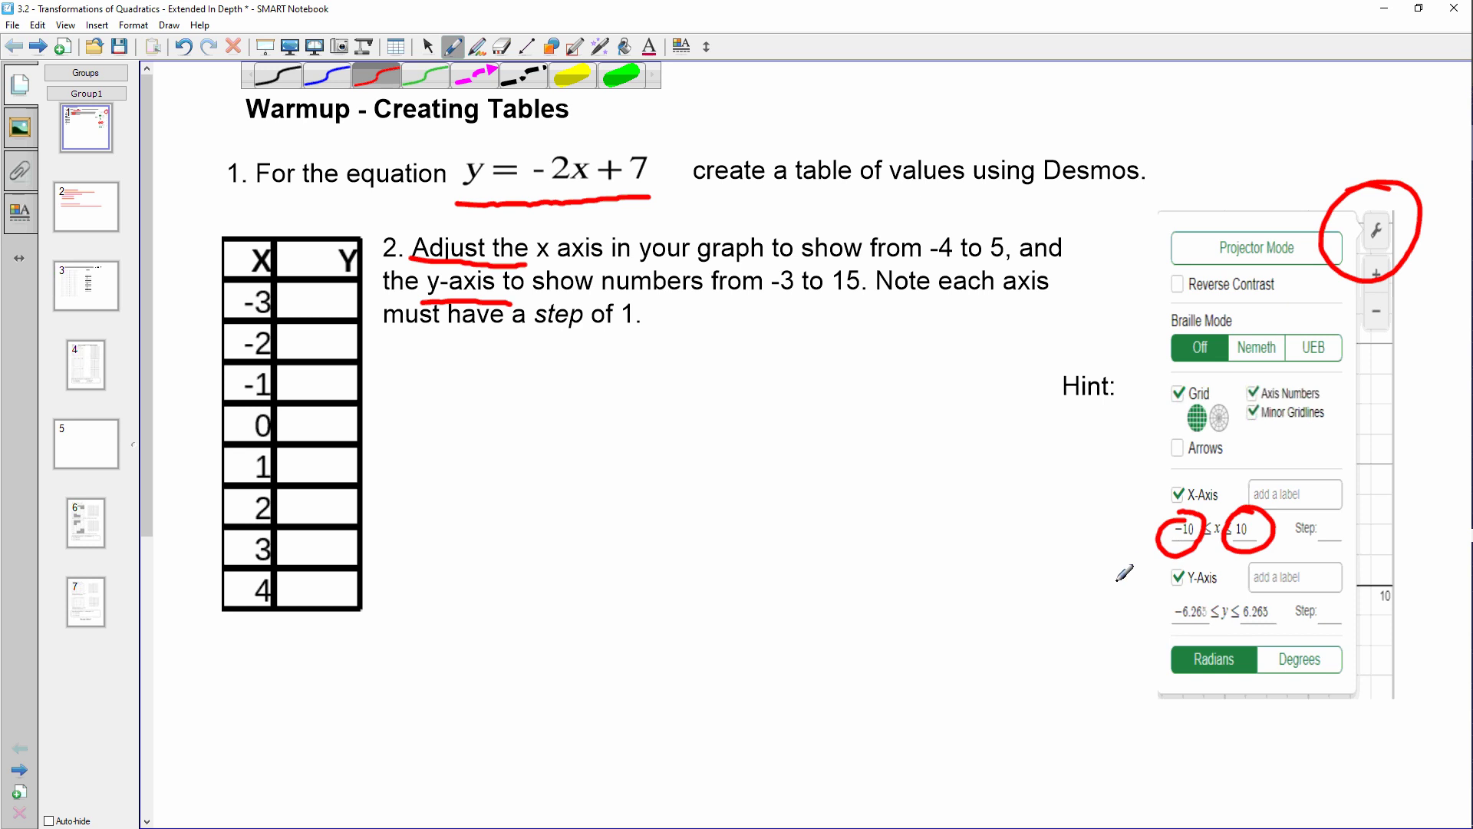
left_click_drag(1114, 581, 1144, 559)
left_click_drag(1134, 553, 1156, 545)
mouse_move(1065, 614)
left_mouse_down()
mouse_move(1117, 585)
mouse_move(1143, 603)
left_mouse_up()
mouse_move(1299, 547)
left_mouse_down()
mouse_move(1265, 547)
mouse_move(1357, 554)
left_mouse_up()
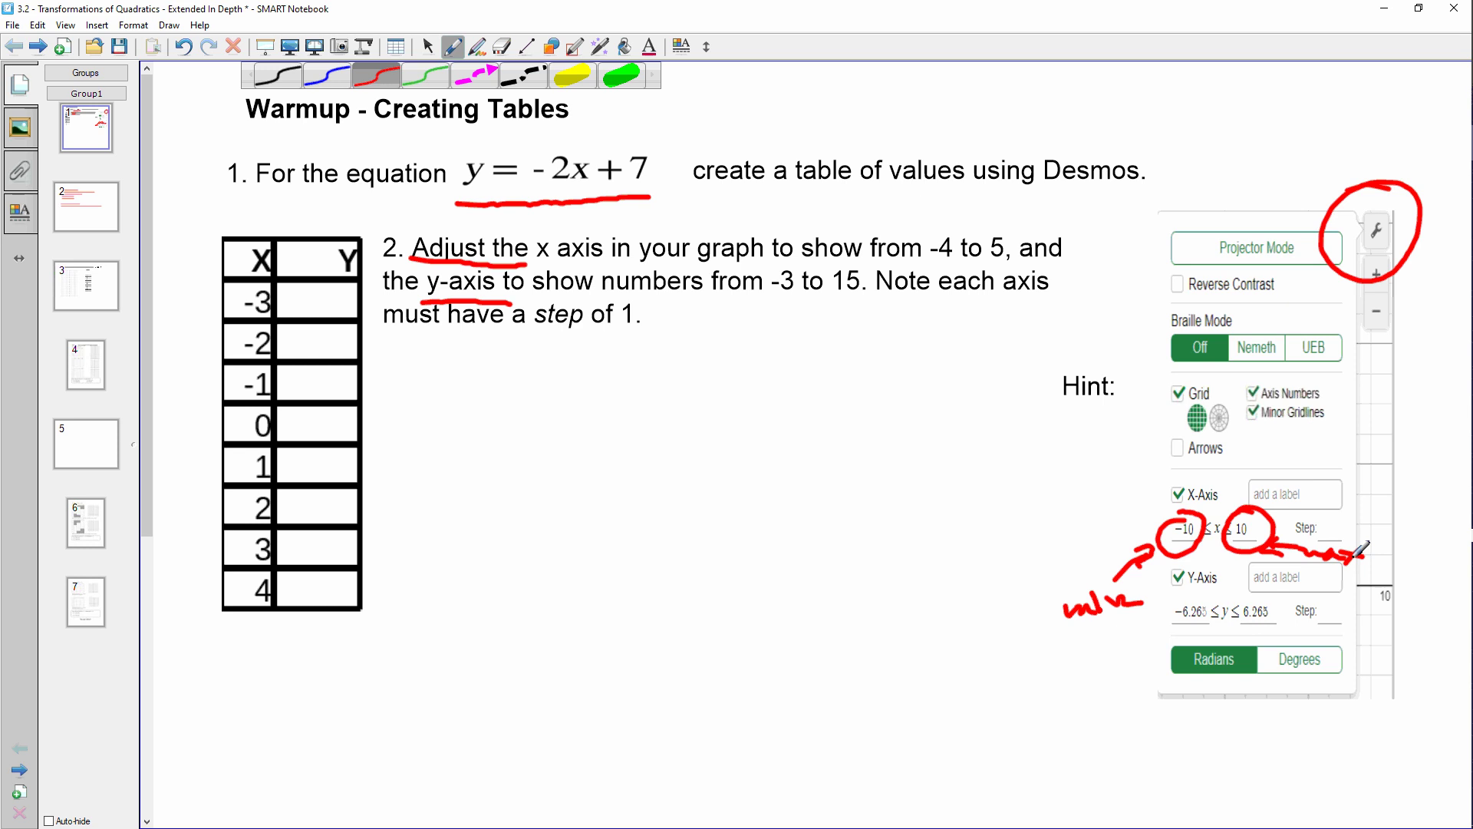
Step: Switch to the Desmos graphing calculator and graph the equation y = -2x + 7
key("alt+Tab")
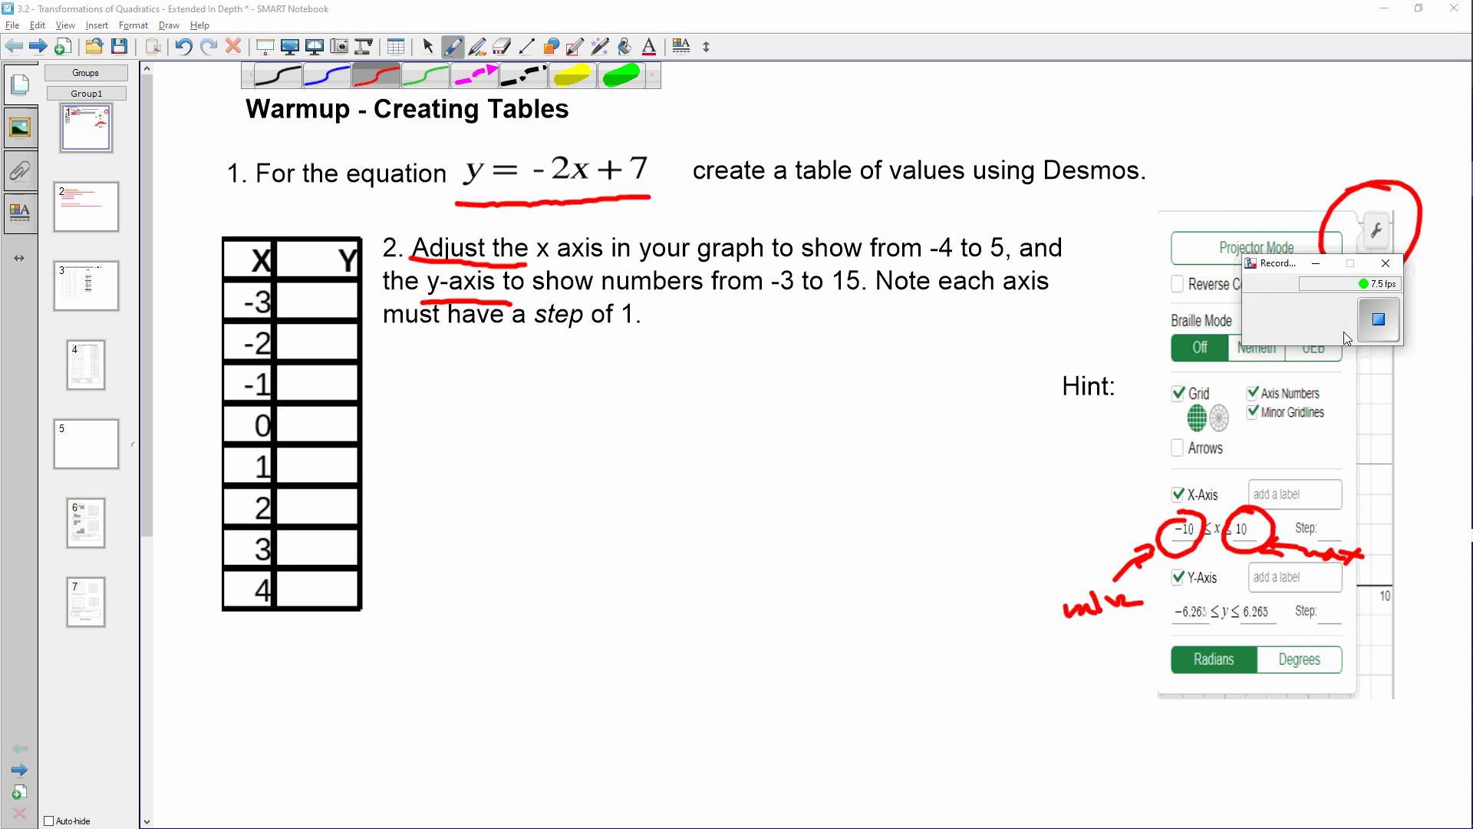
key("alt+Tab")
left_click(1275, 55)
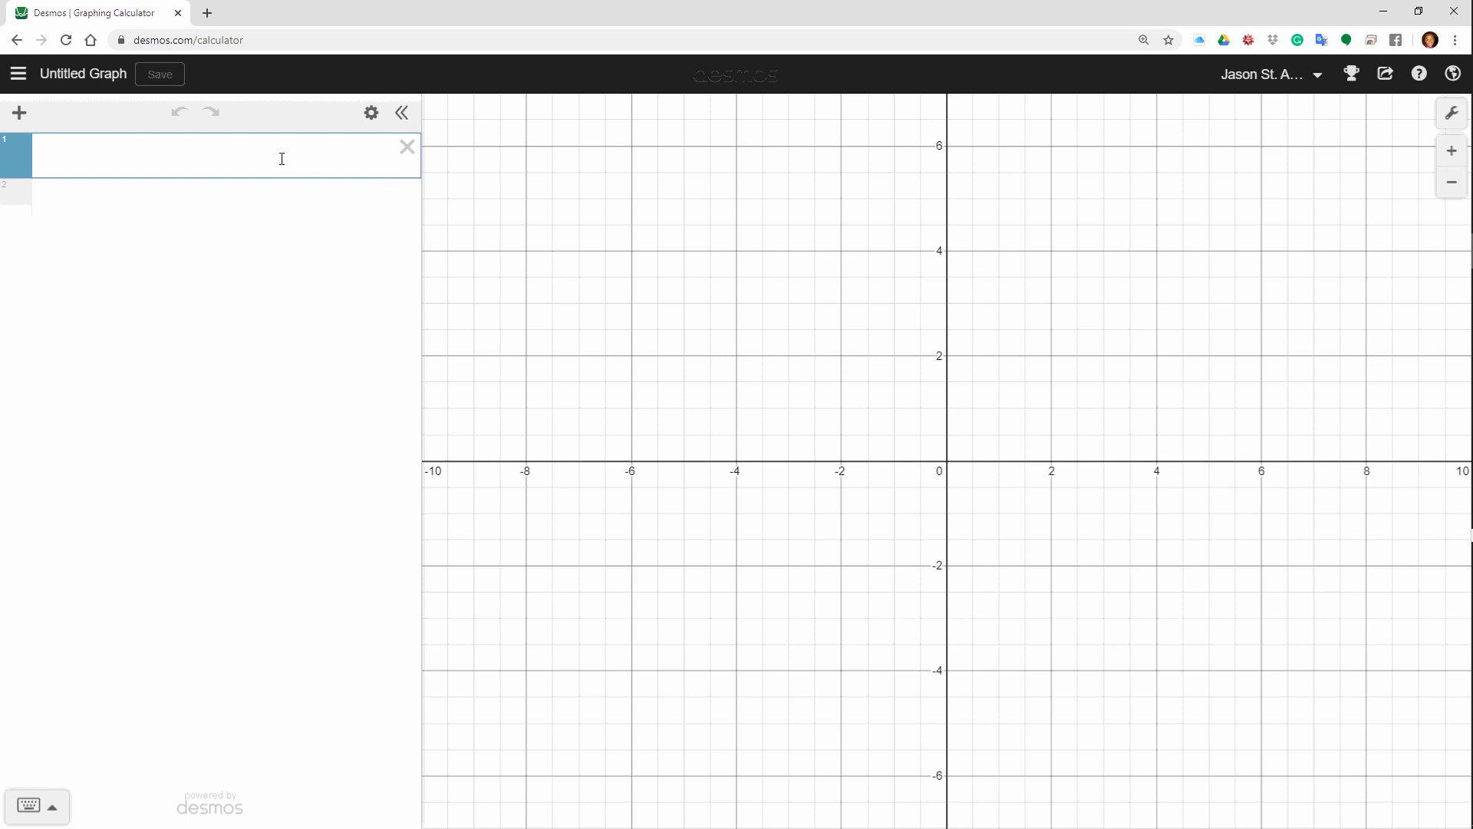
type("y=")
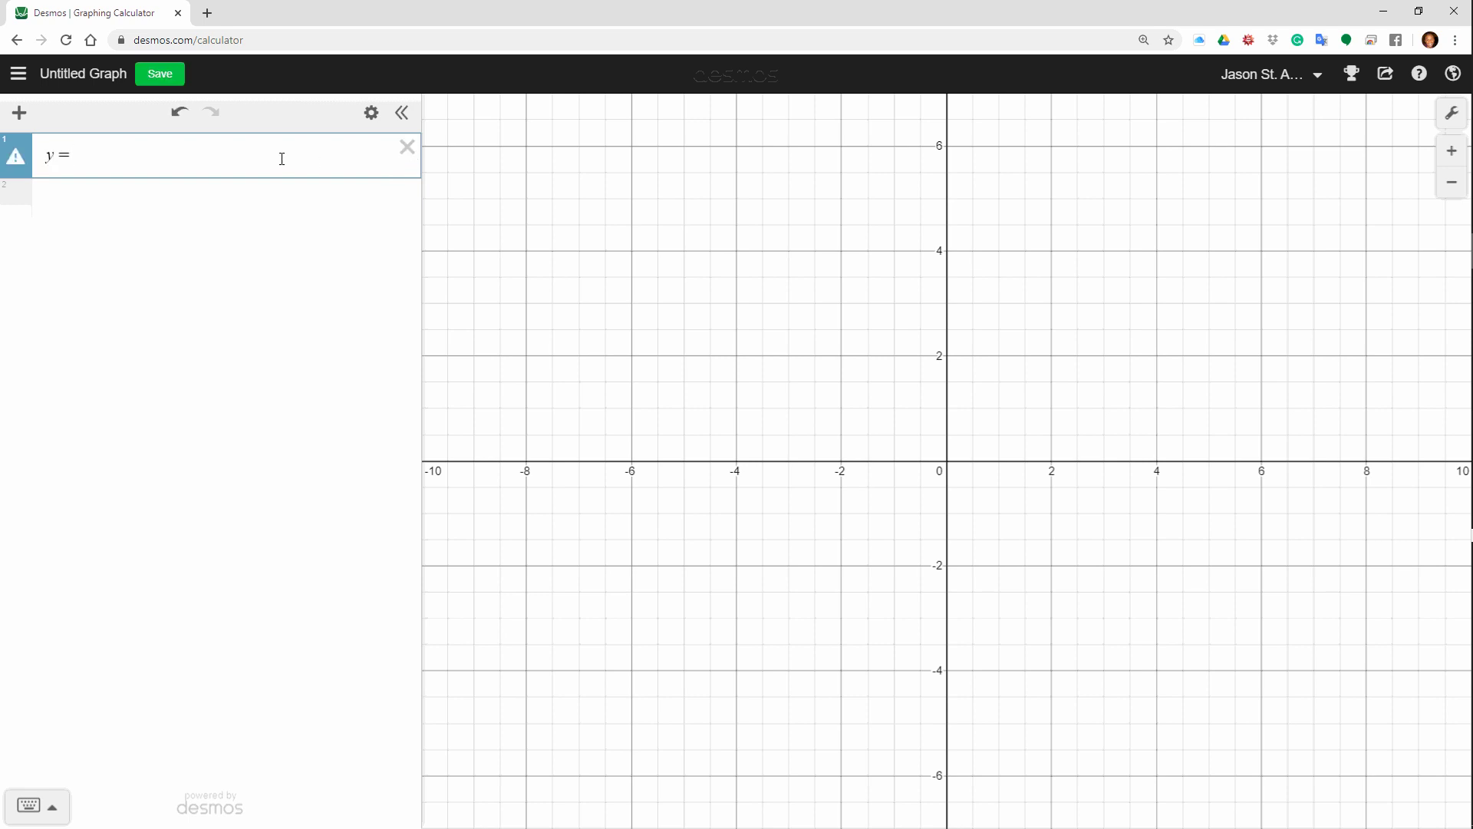
type("-2x")
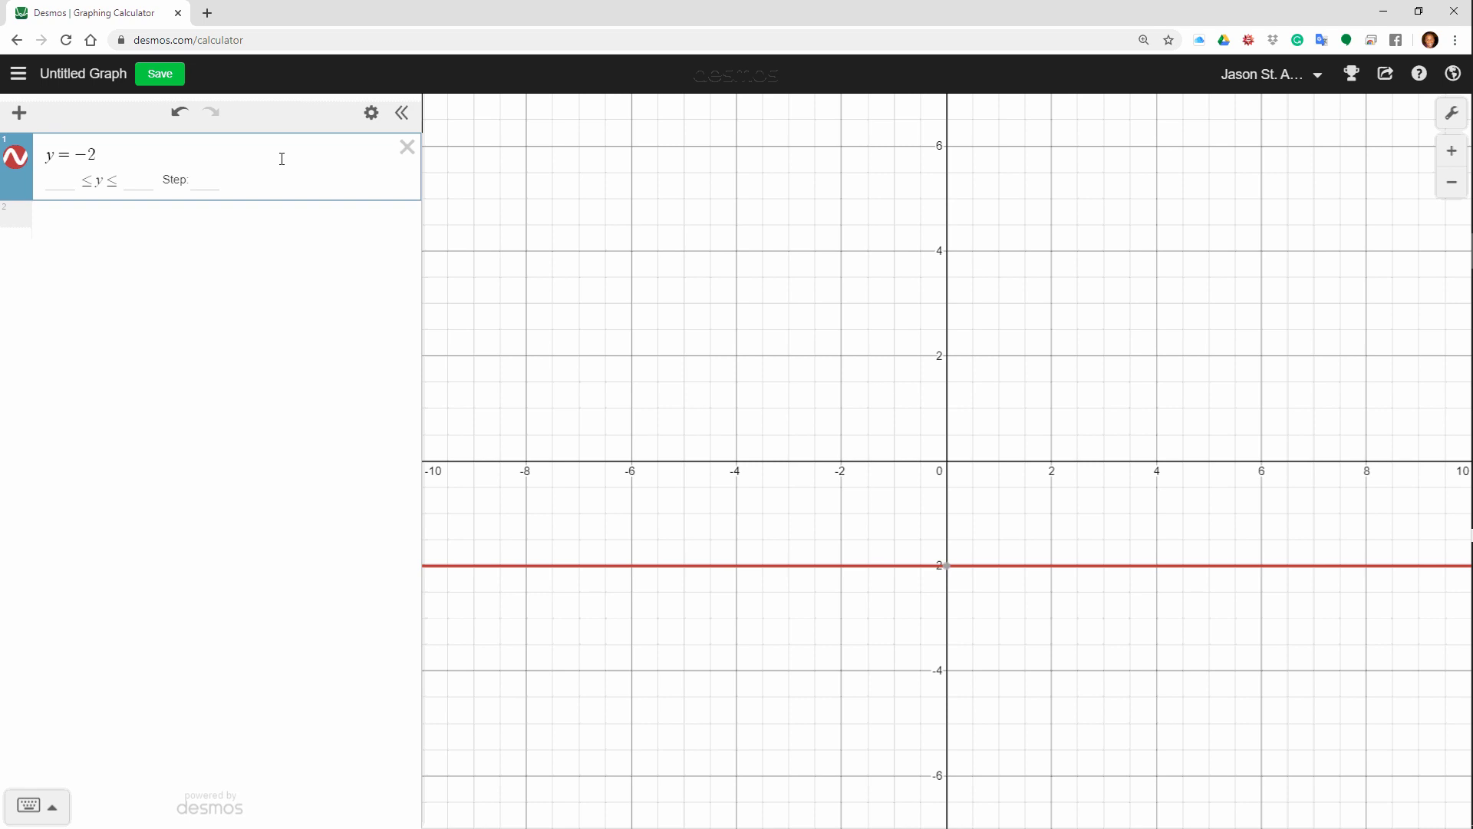
type("+3")
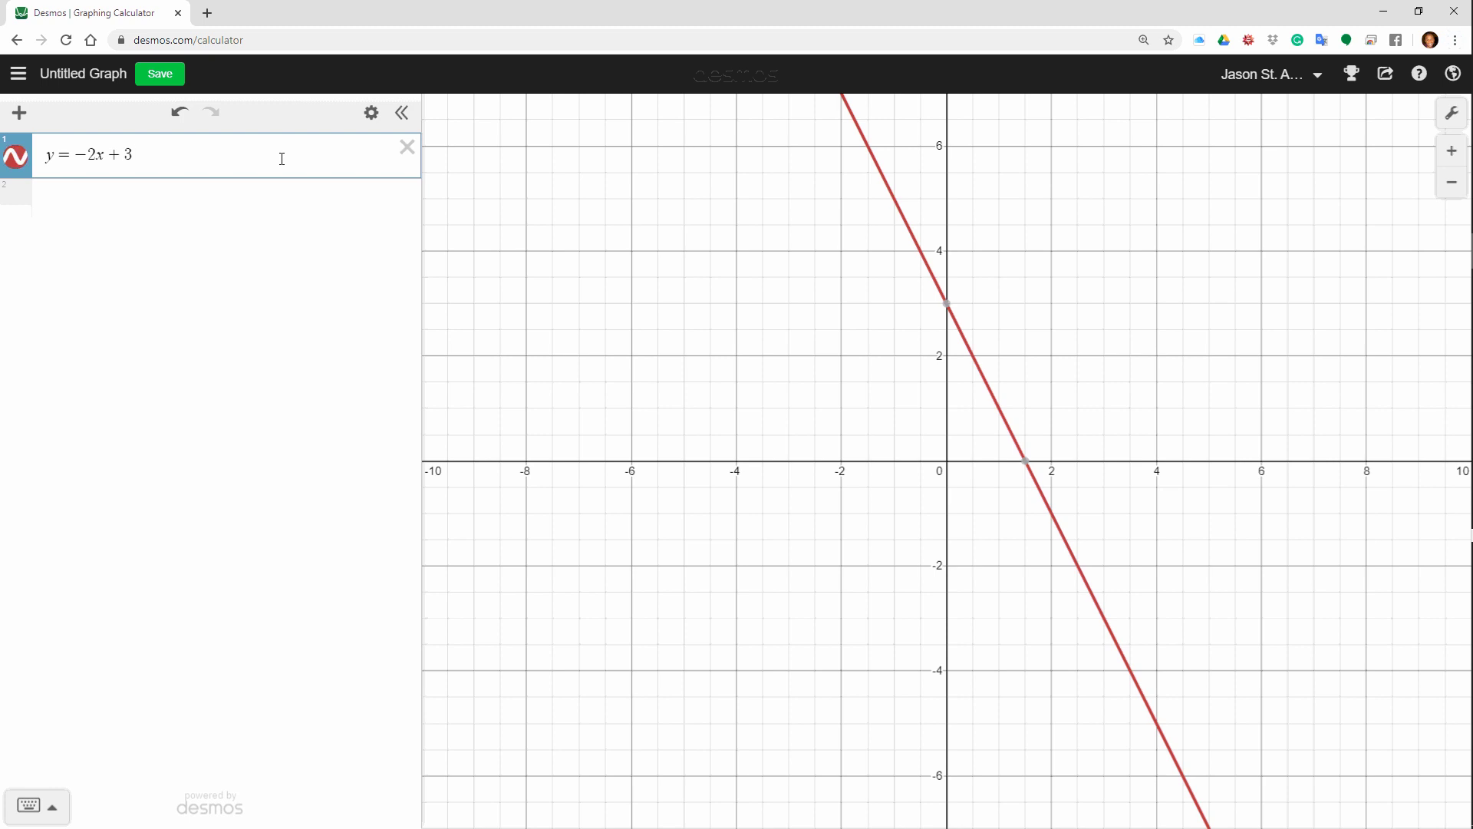
key("BackSpace")
type("7")
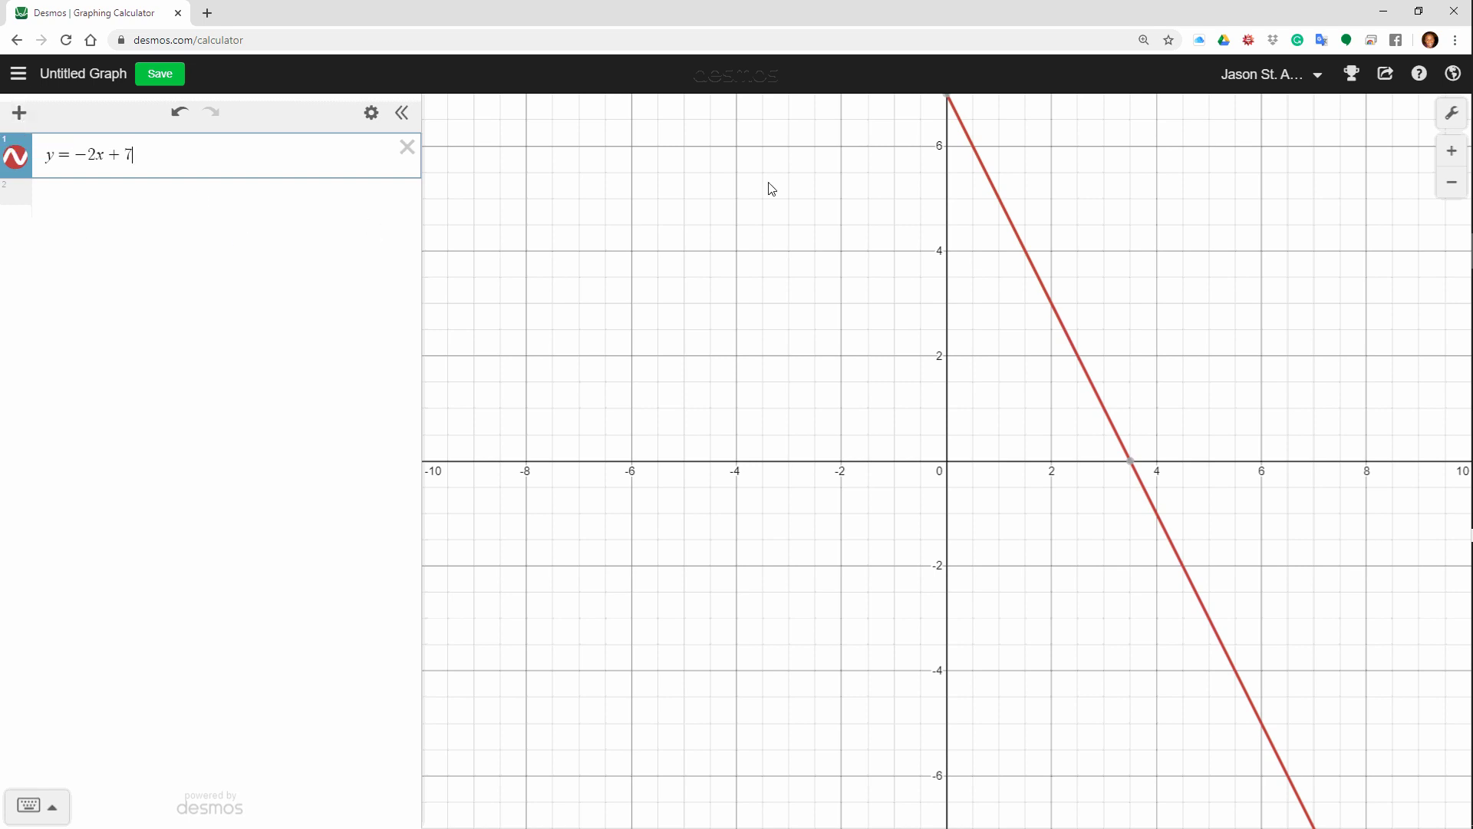
Step: Insert a table of values above the equation in the expression list
left_click_drag(833, 186, 789, 325)
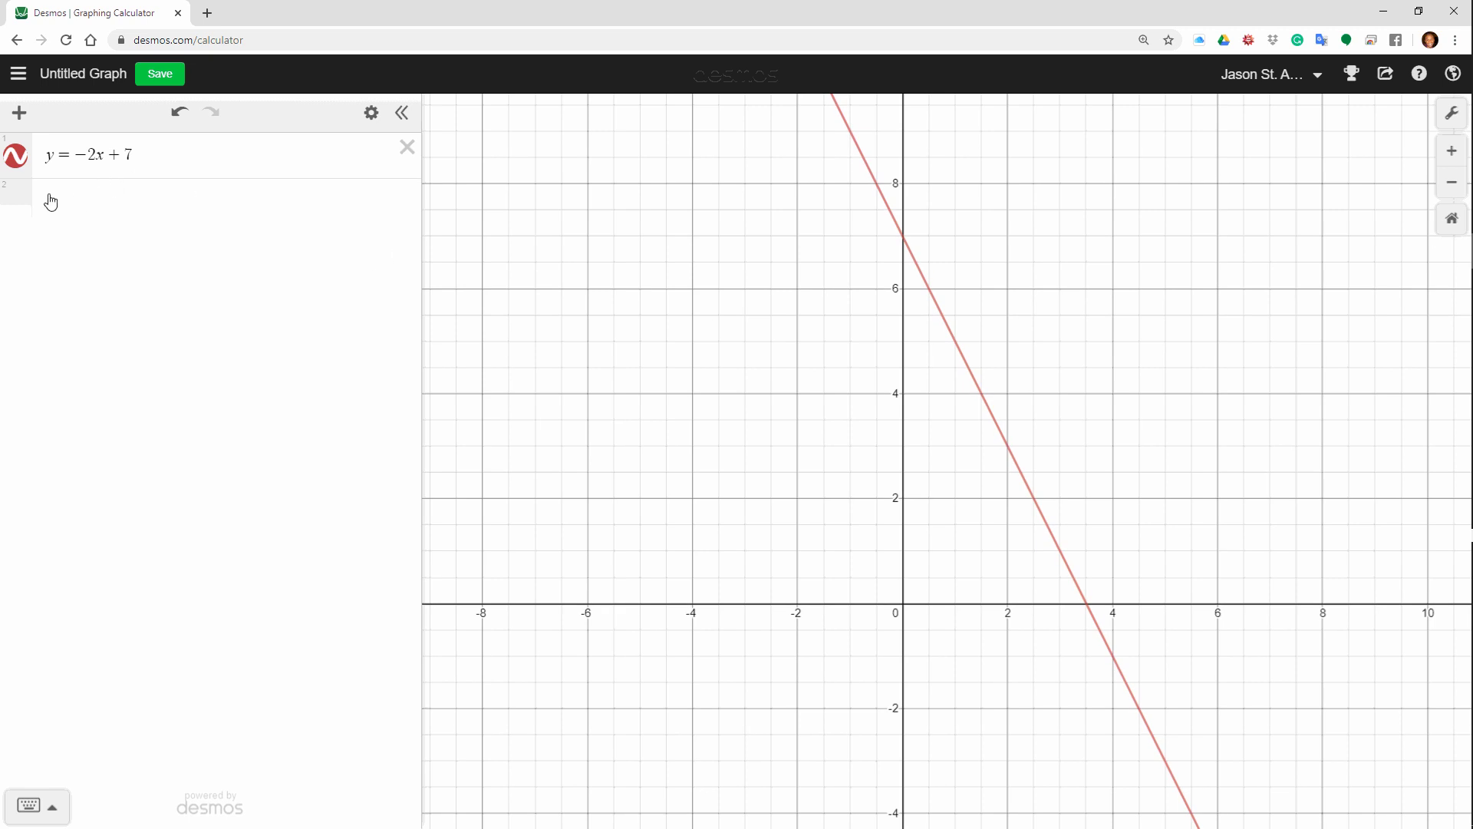
left_click(21, 115)
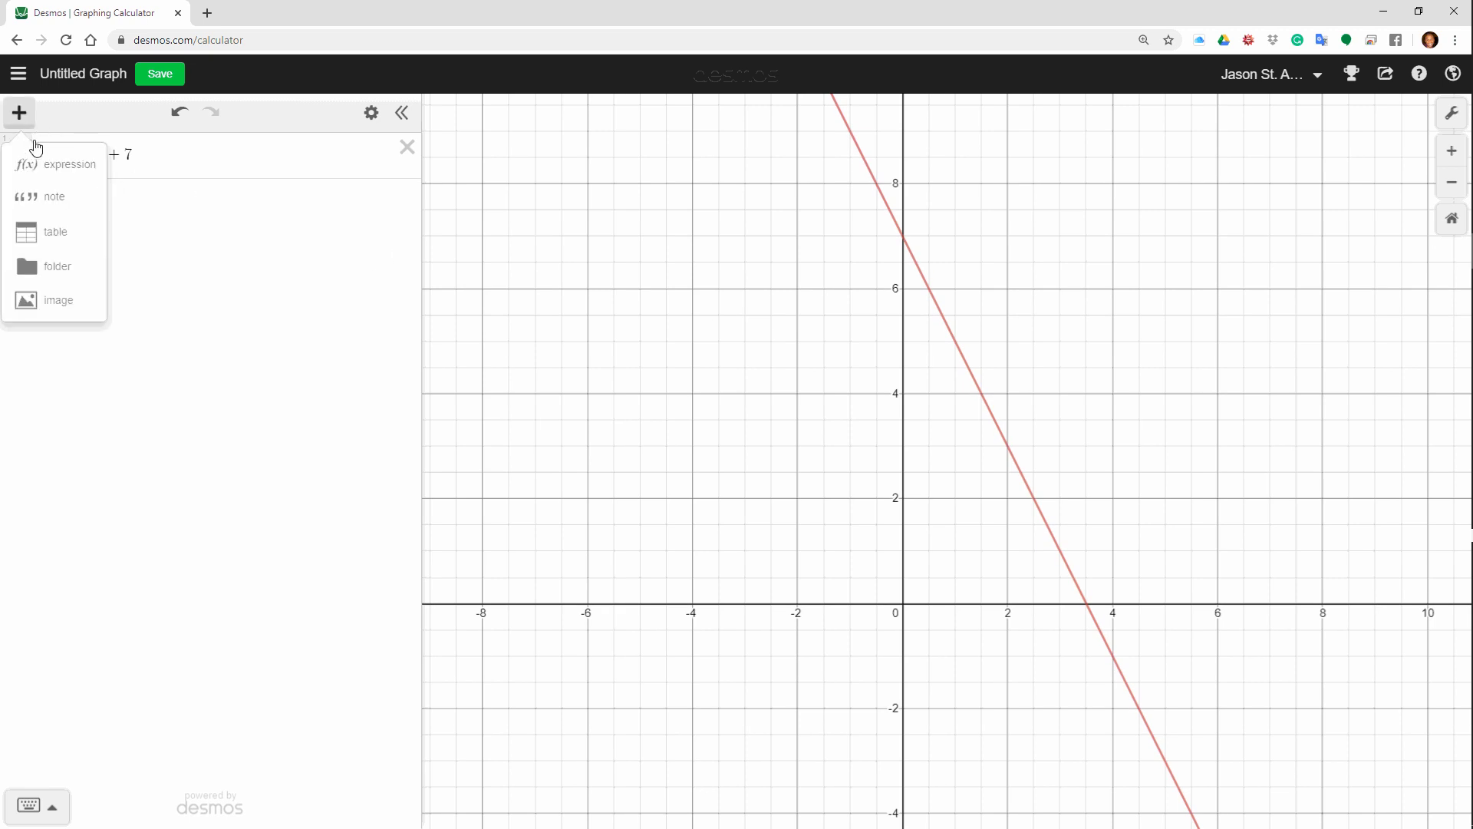
left_click(34, 239)
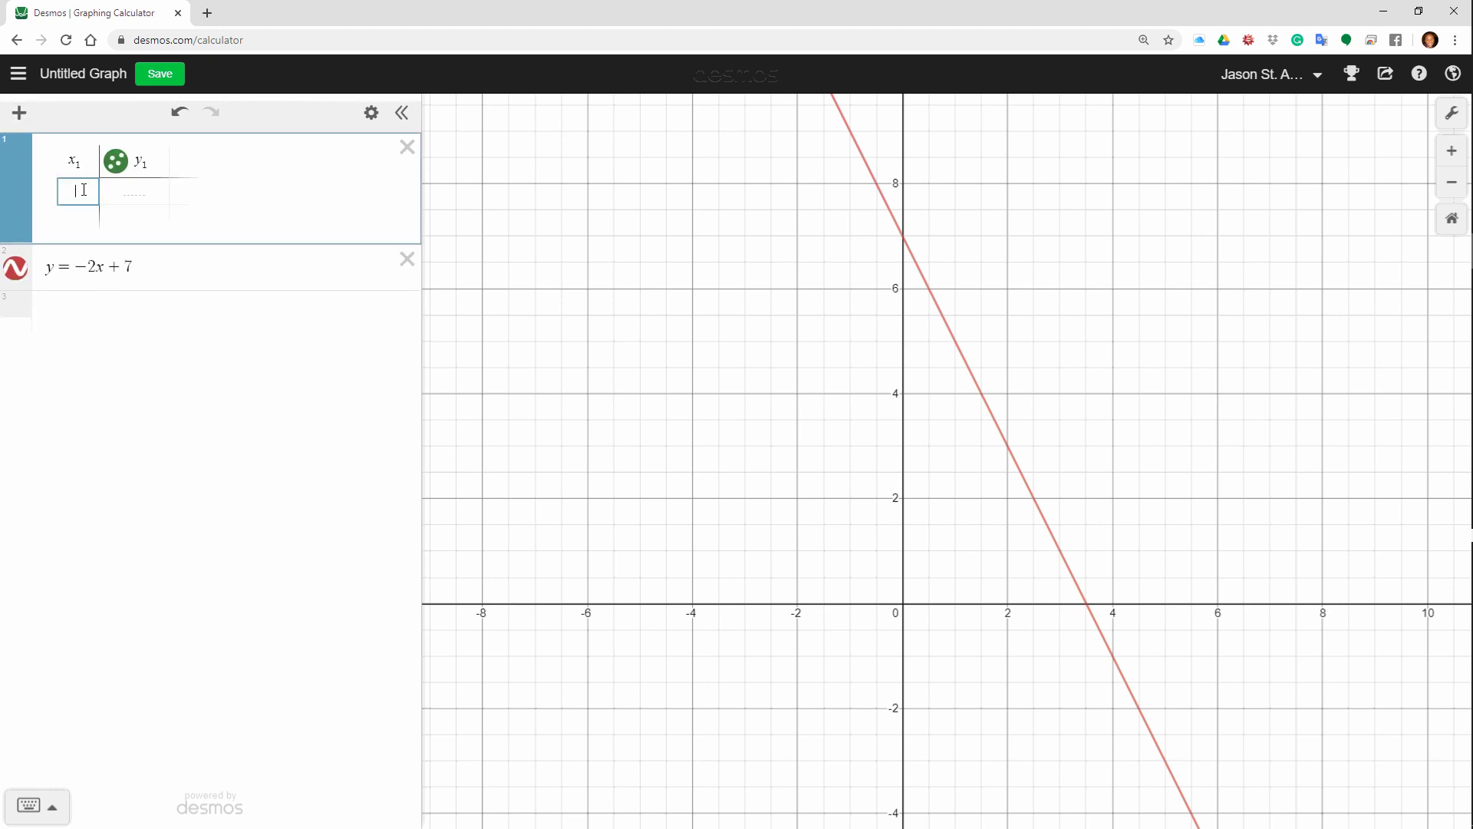
left_click(83, 162)
left_click(80, 191)
Step: Fill the table's x column with the integers from -3 to 4
type("-3")
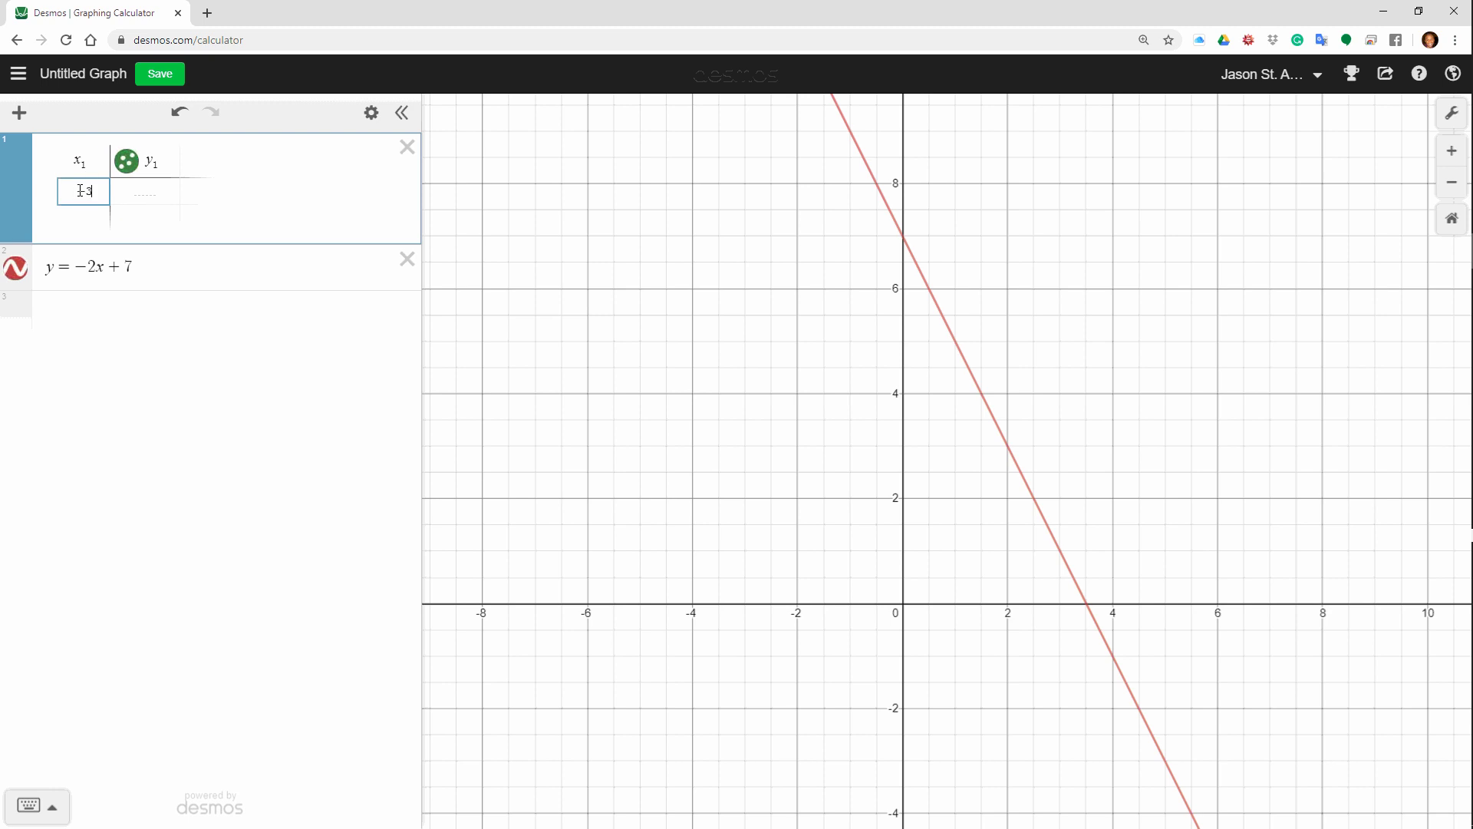
key("Return")
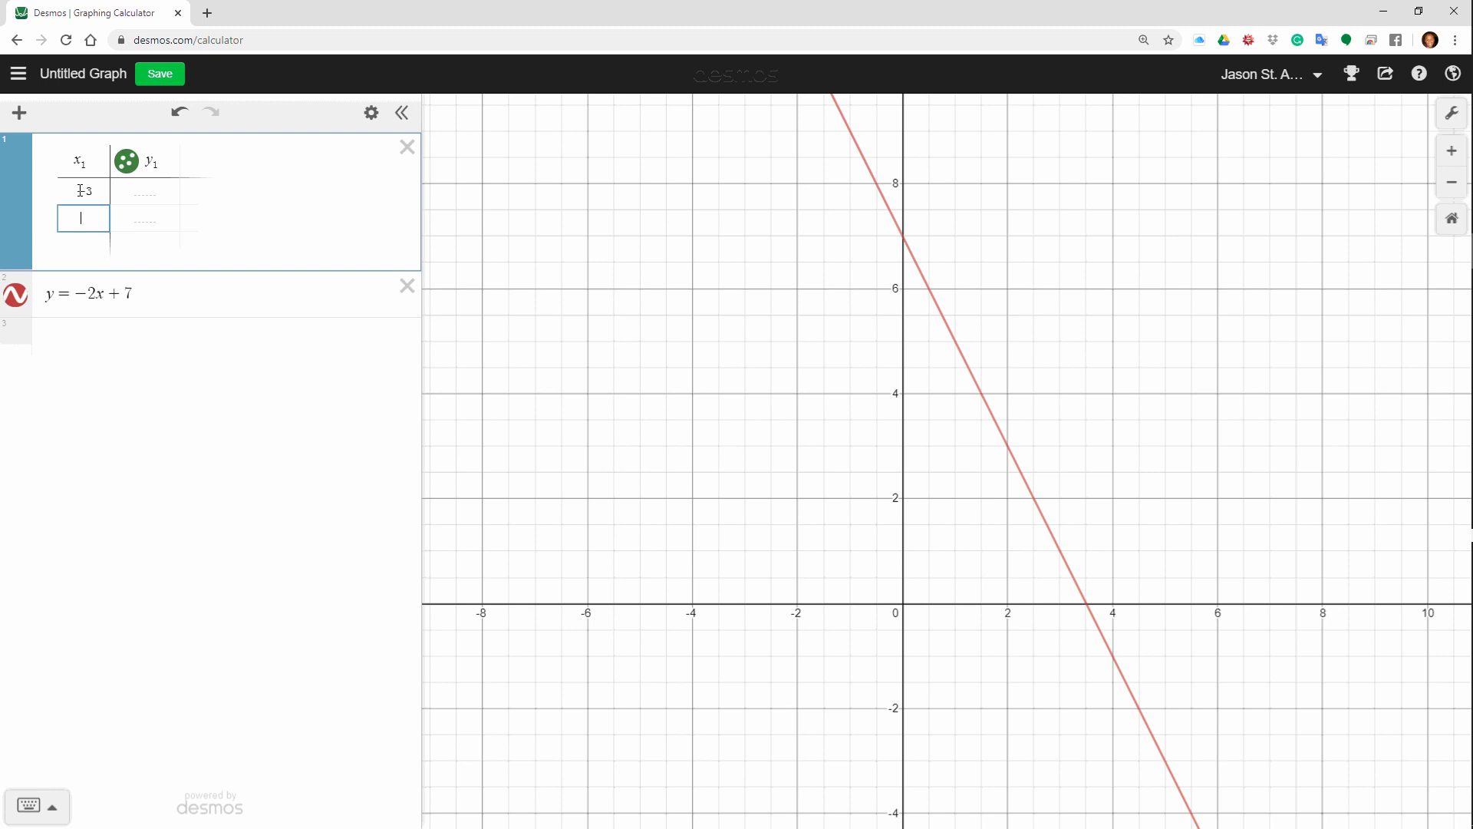
type("-2")
key("Return")
key("Return")
key("Return")
key("Return")
key("Return")
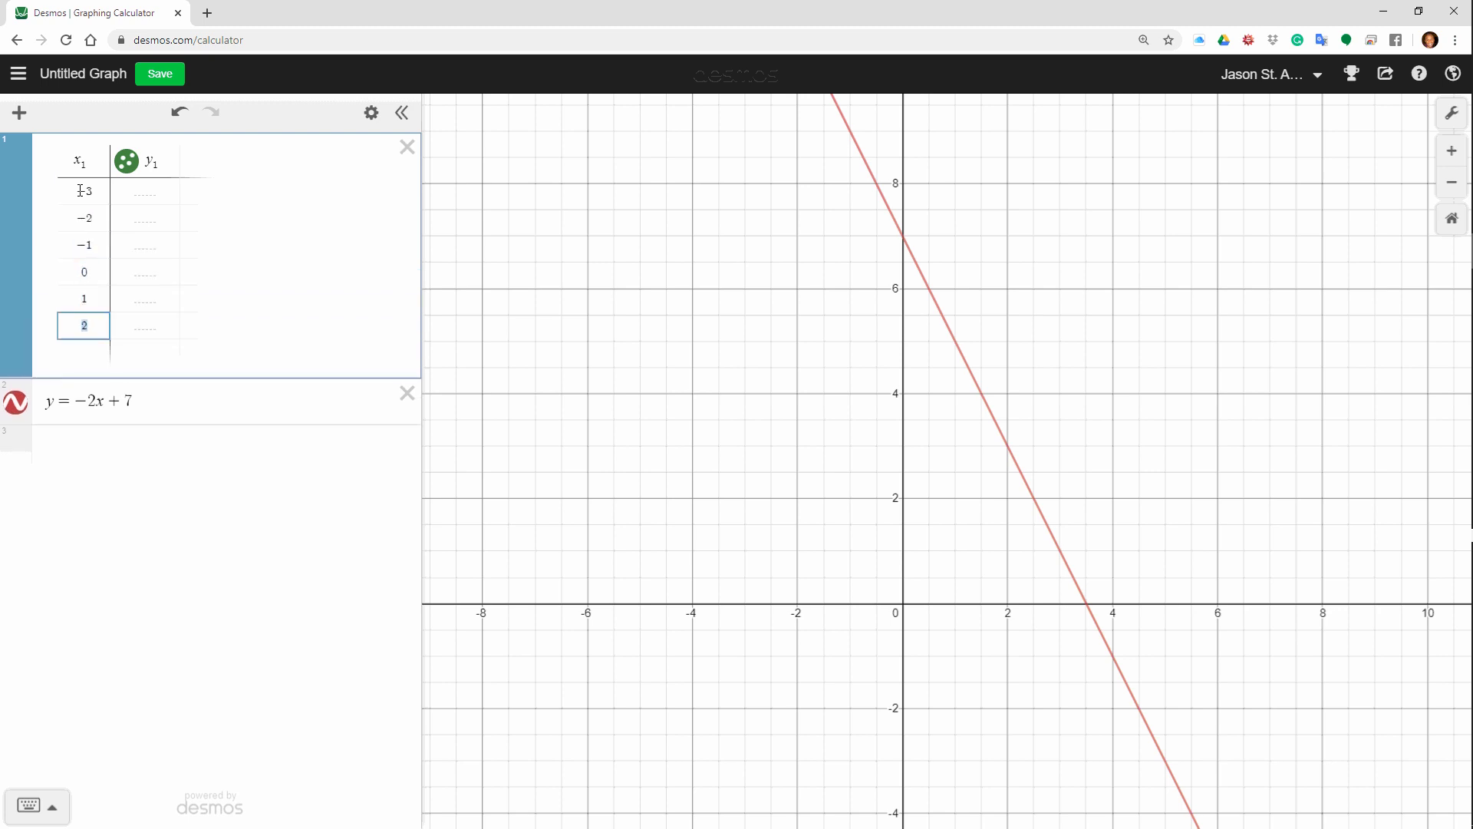
key("Return")
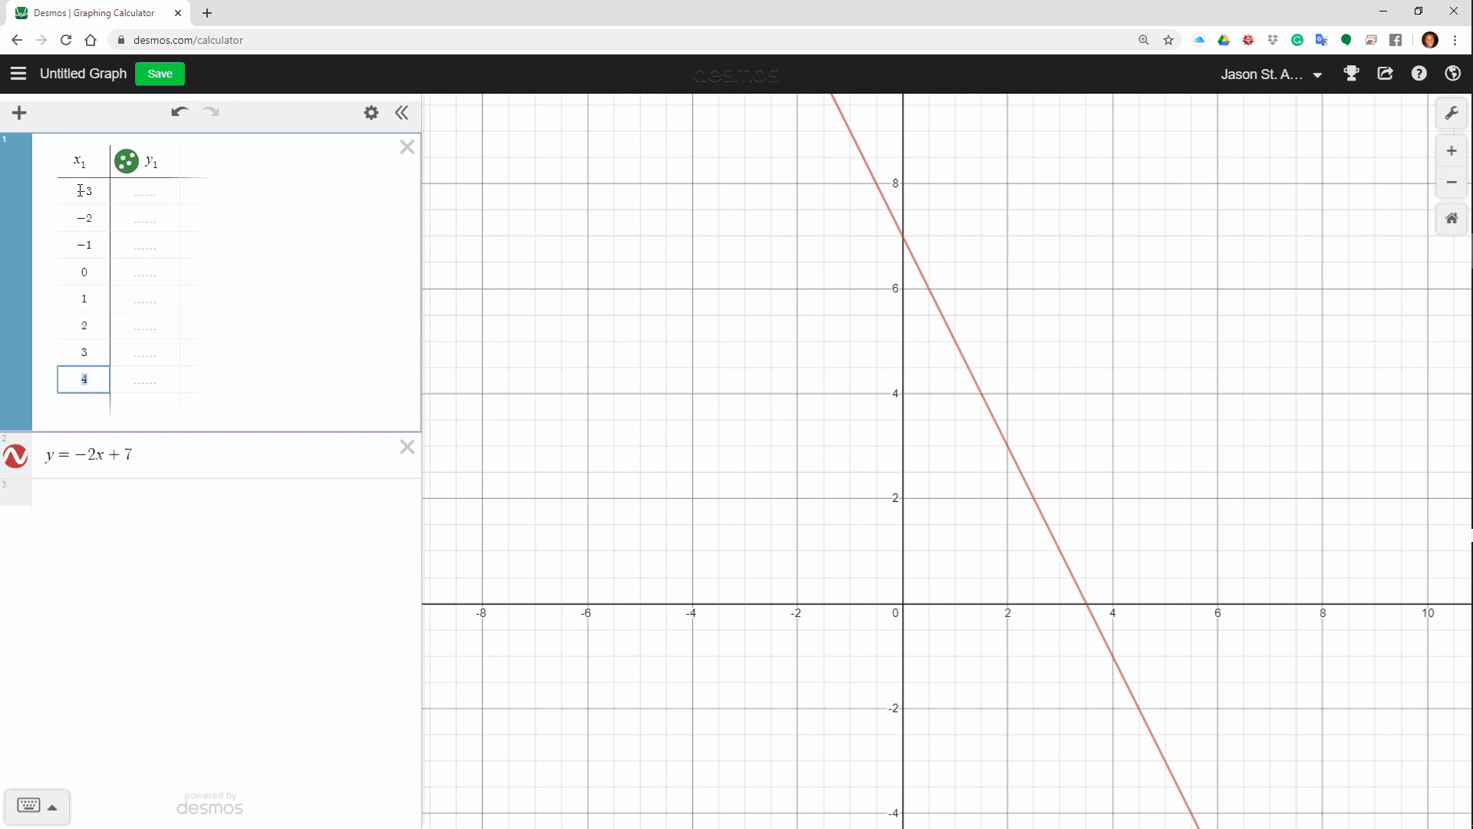
Step: Copy the expression -2x + 7 from the equation and replace the table's y₁ heading with it
left_click(163, 173)
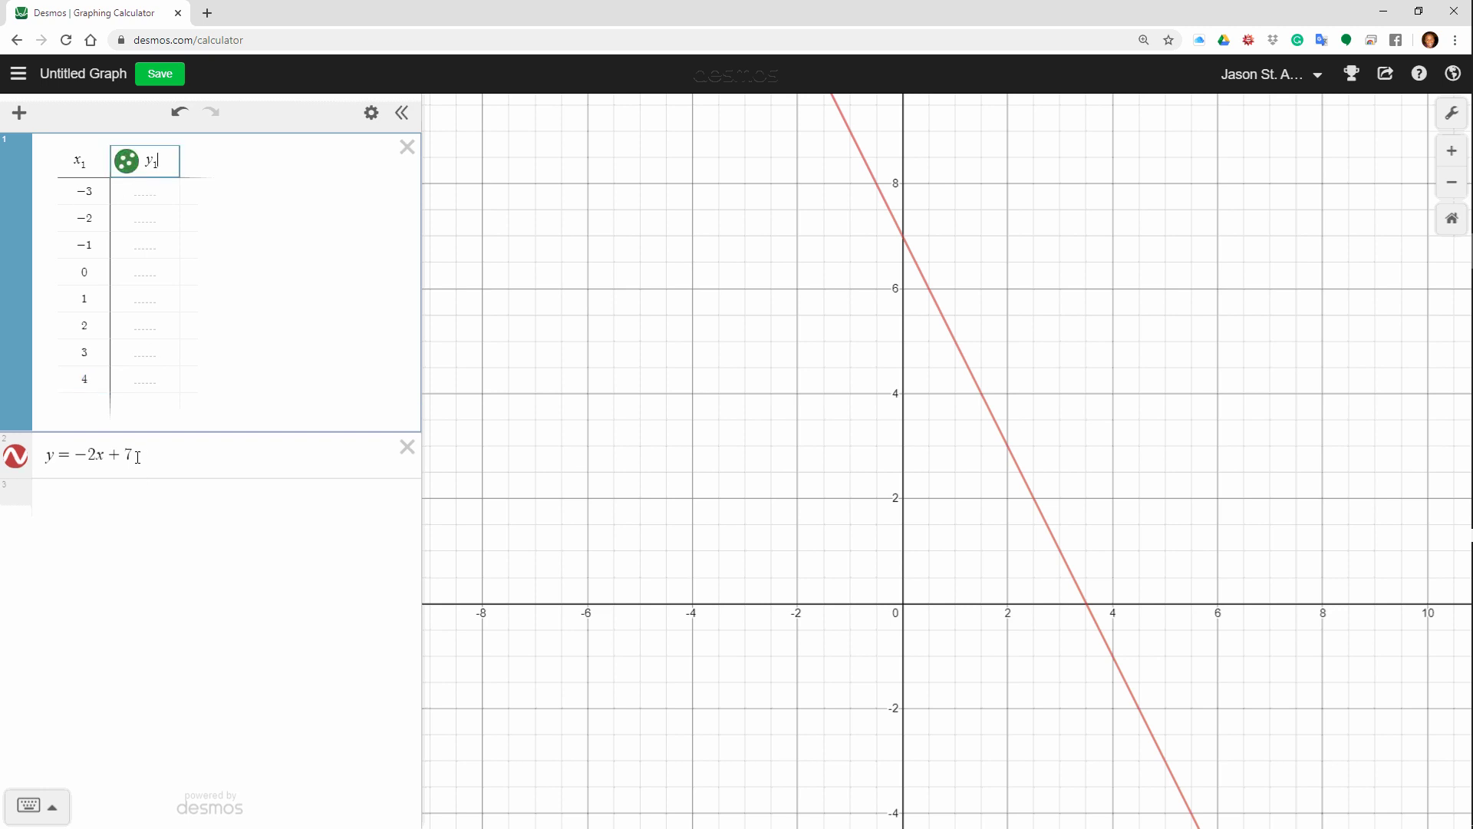
left_click_drag(138, 458, 79, 454)
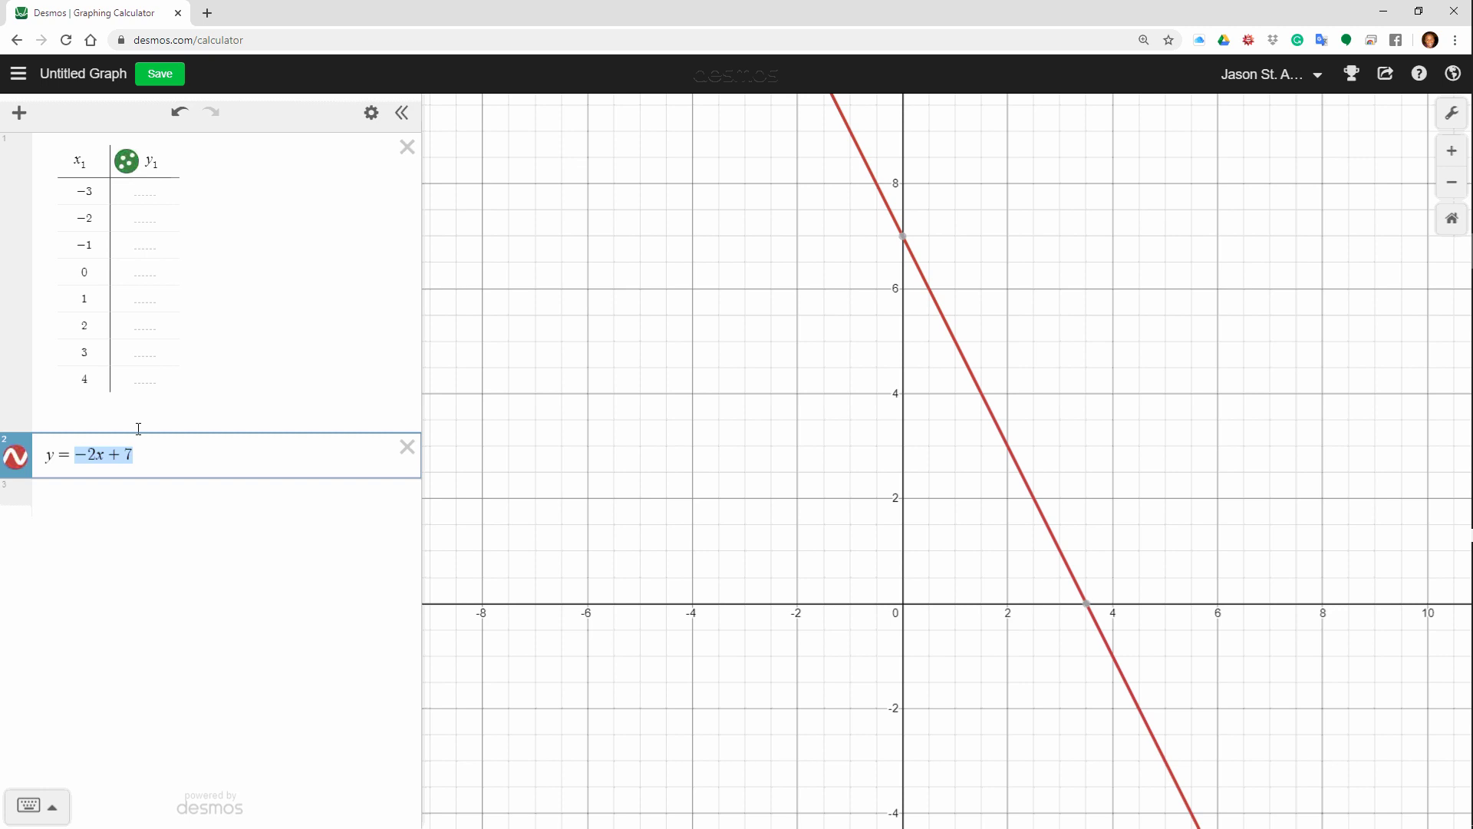
left_click(155, 169)
left_click_drag(76, 454, 174, 462)
key("ctrl+c")
double_click(151, 160)
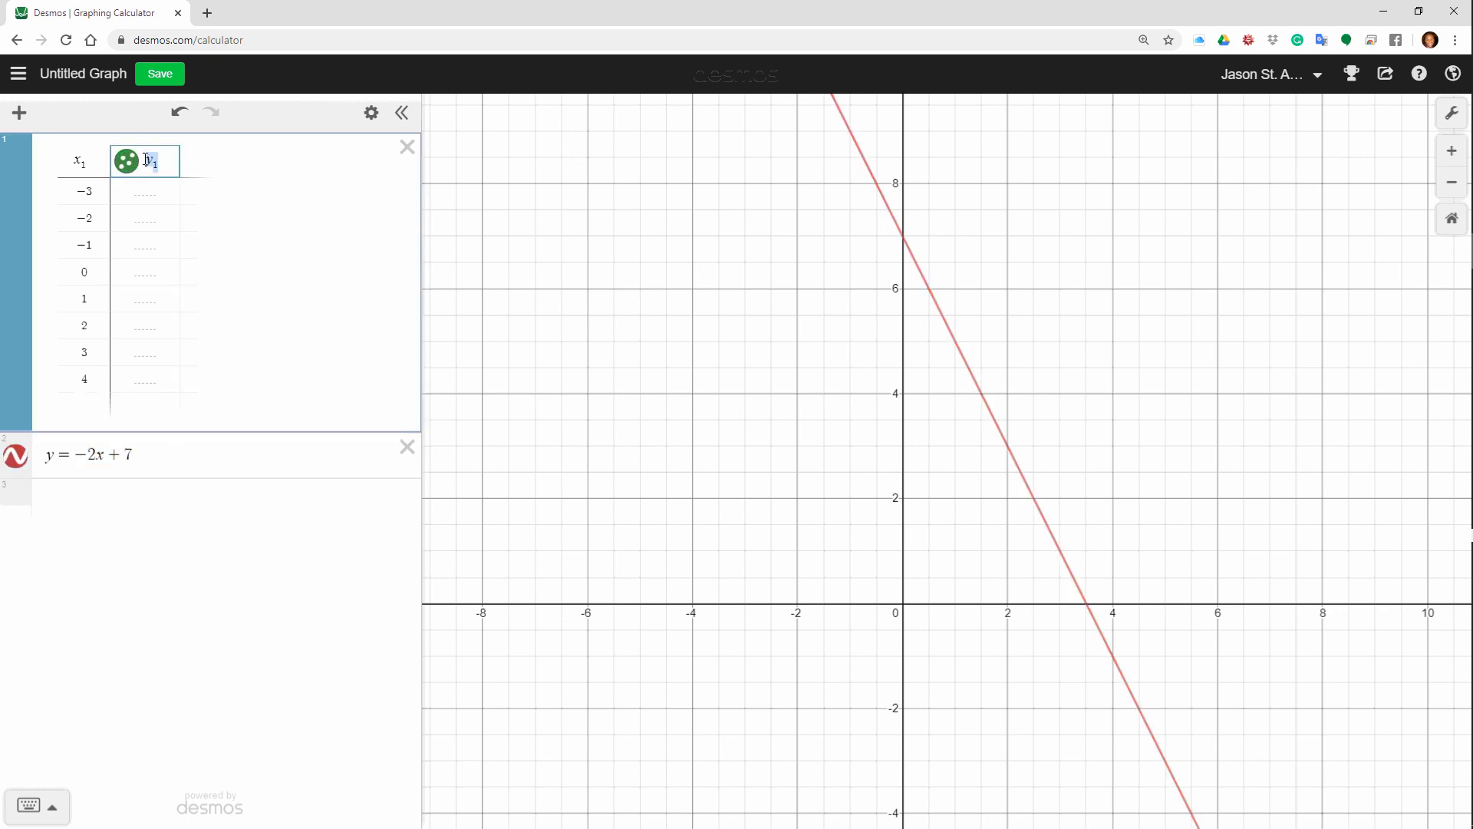
key("ctrl+v")
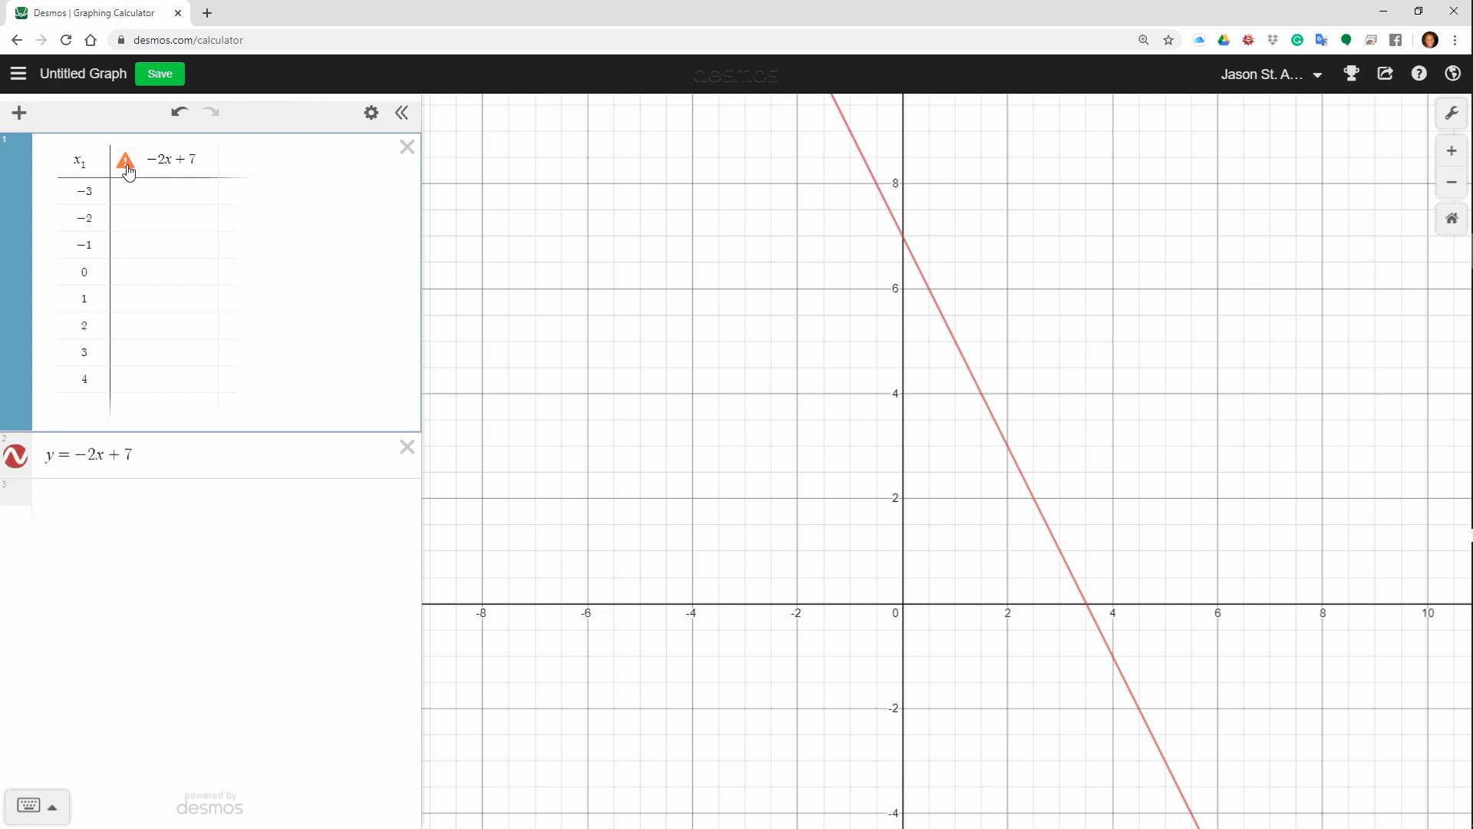
Step: Add the subscript 1 to x in the column heading so it reads -2x₁ + 7
mouse_move(126, 164)
left_click_drag(89, 166, 73, 162)
left_click(170, 159)
type("1")
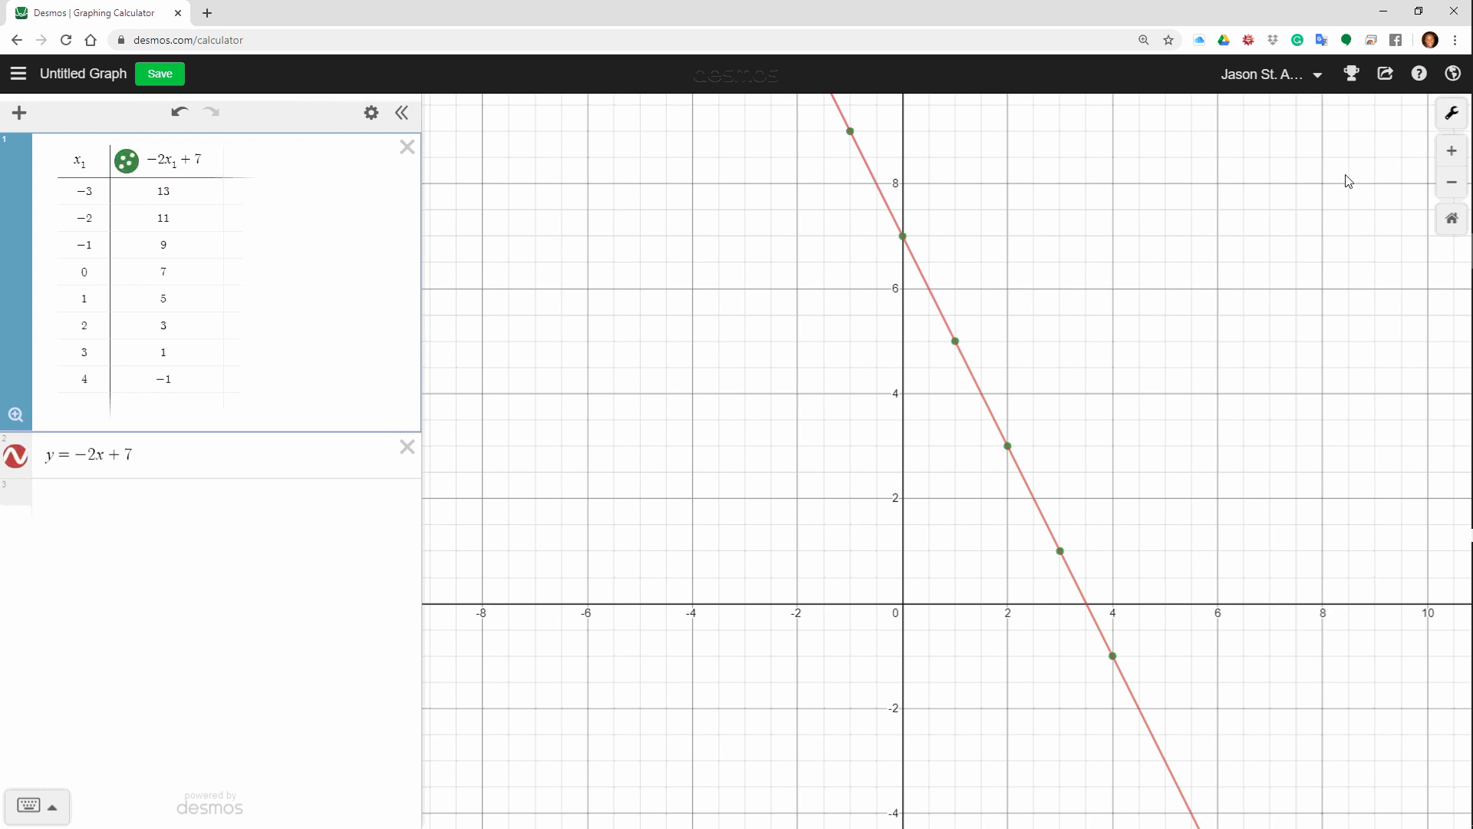
Step: Set the minimum of the graph's x-axis to -4
left_click(1454, 115)
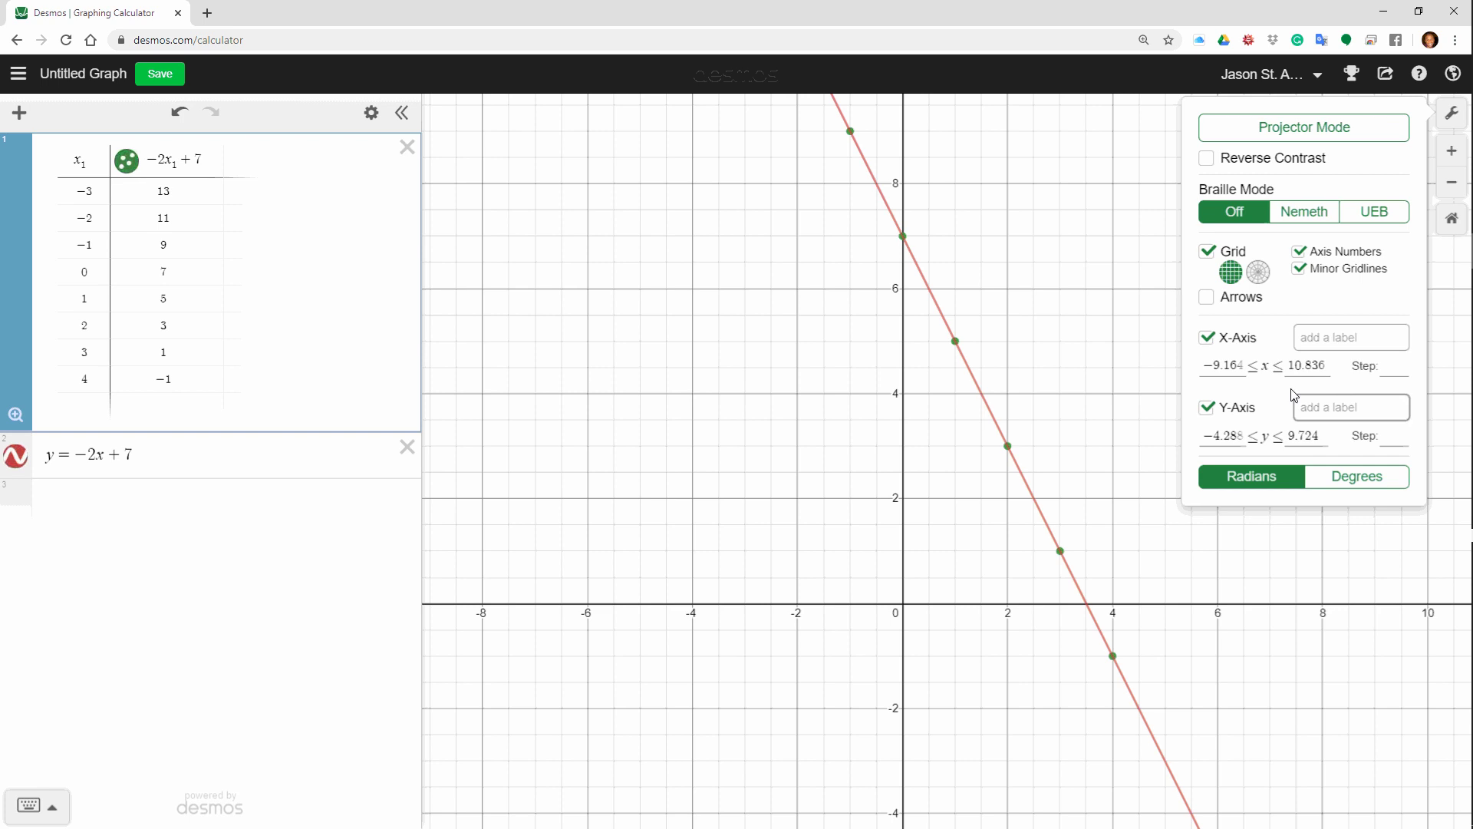
left_click(1240, 366)
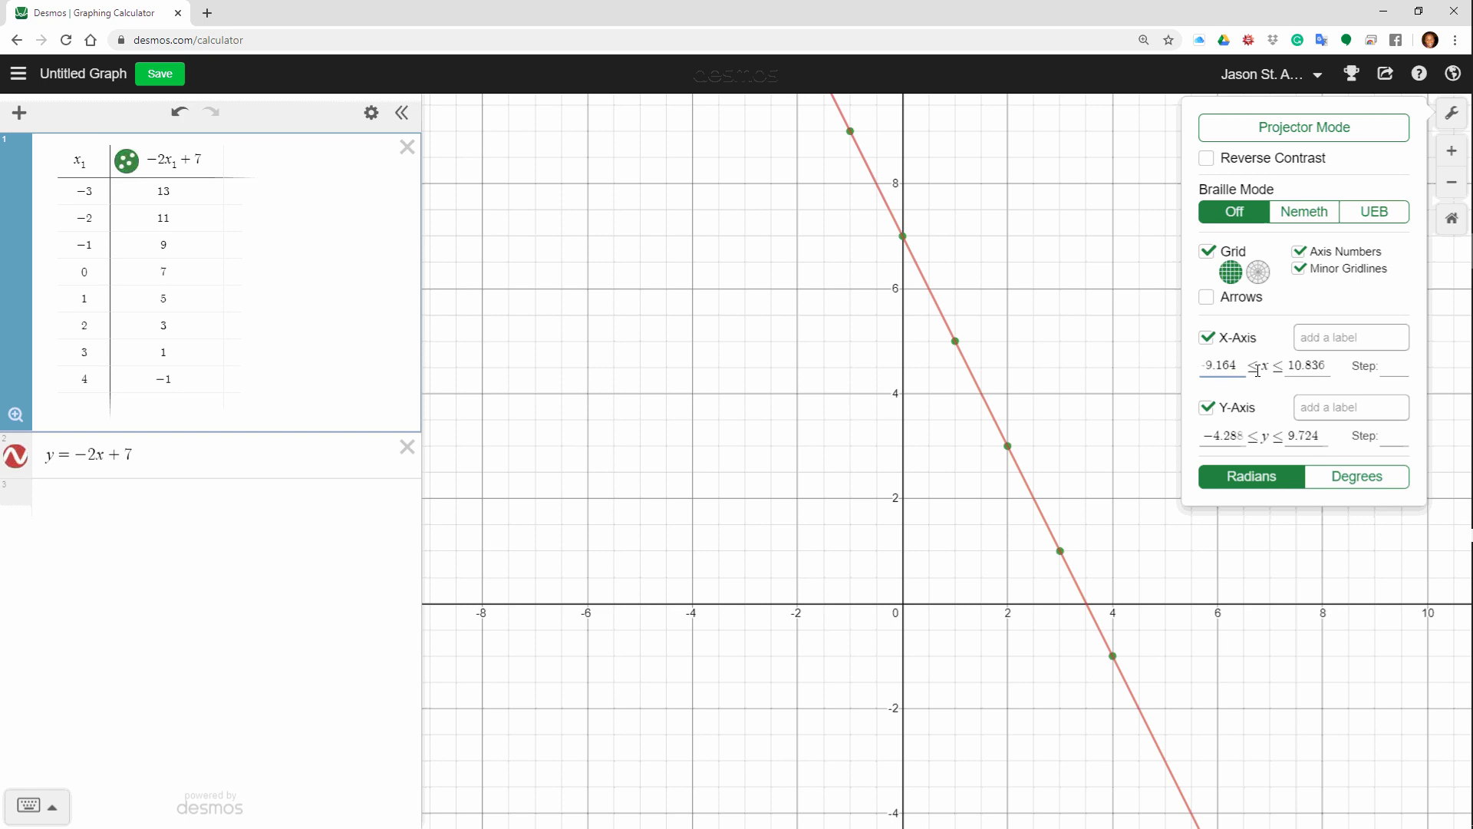
key("BackSpace")
key("BackSpace")
key("BackSpace")
key("BackSpace")
key("BackSpace")
key("BackSpace")
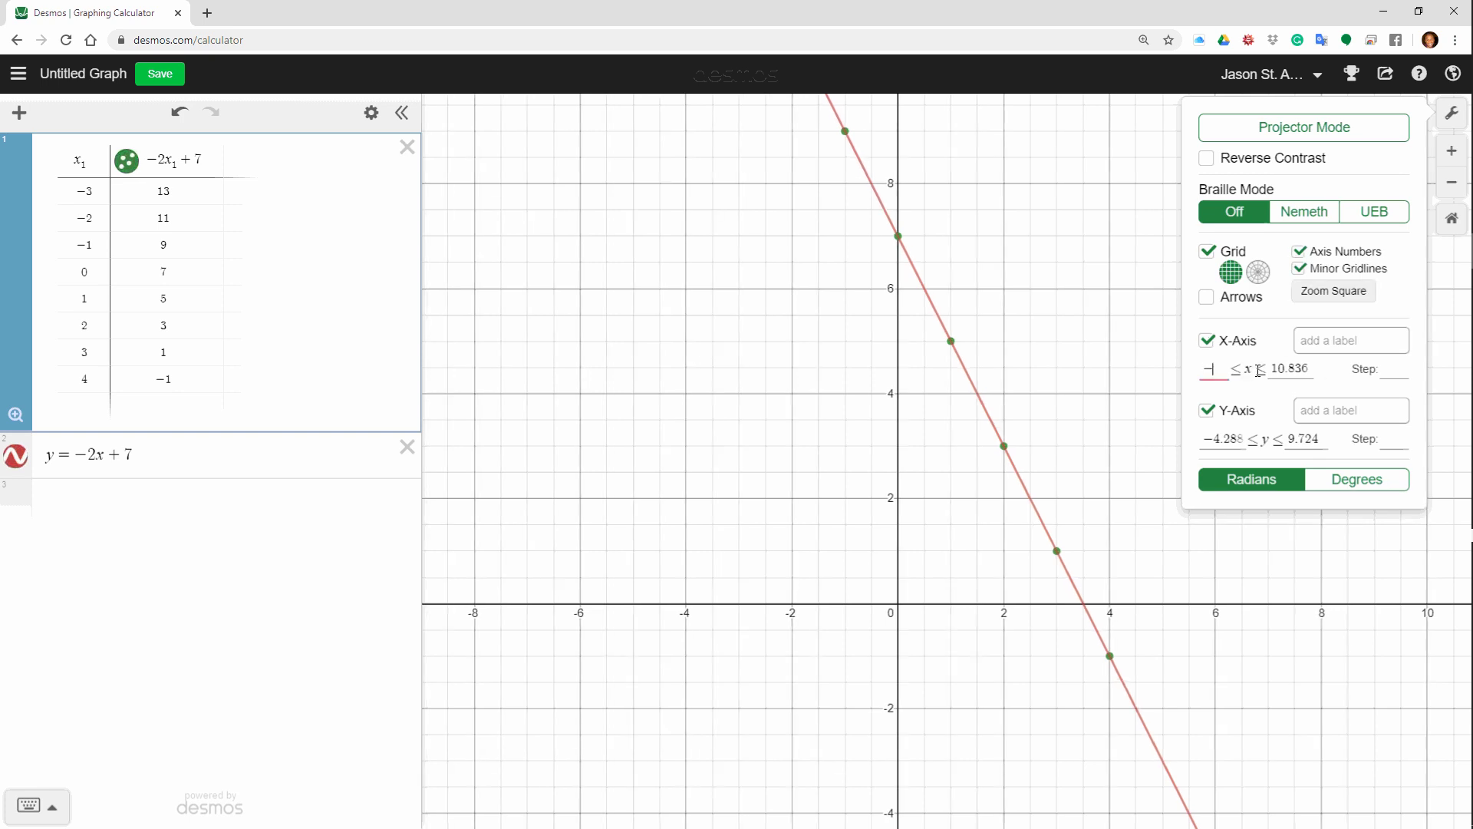
type("-")
type("4")
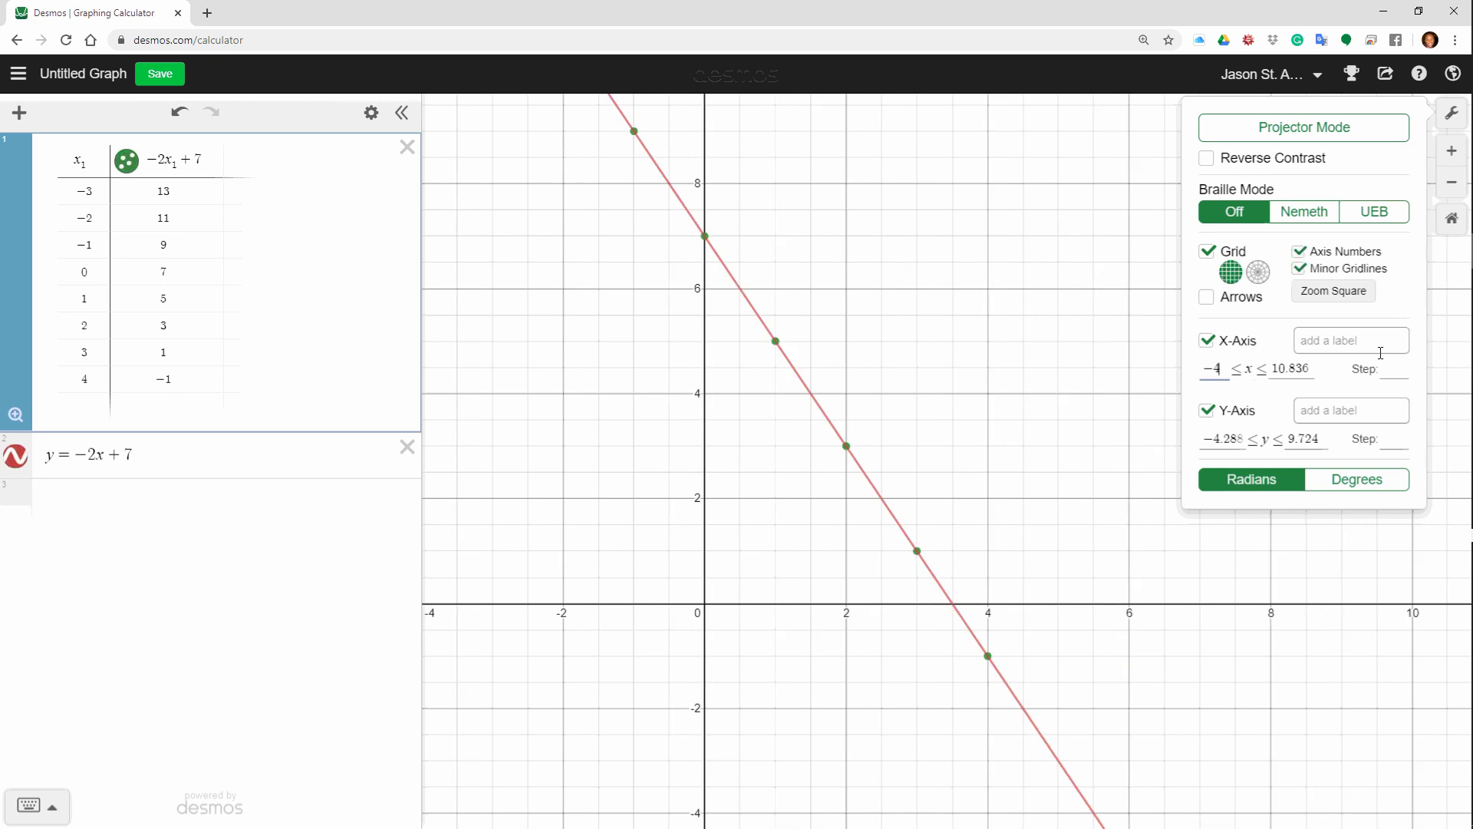
Step: Set the x-axis maximum to 6 and its step to 1, and close the graph settings
left_click_drag(1314, 374, 1241, 371)
type("6")
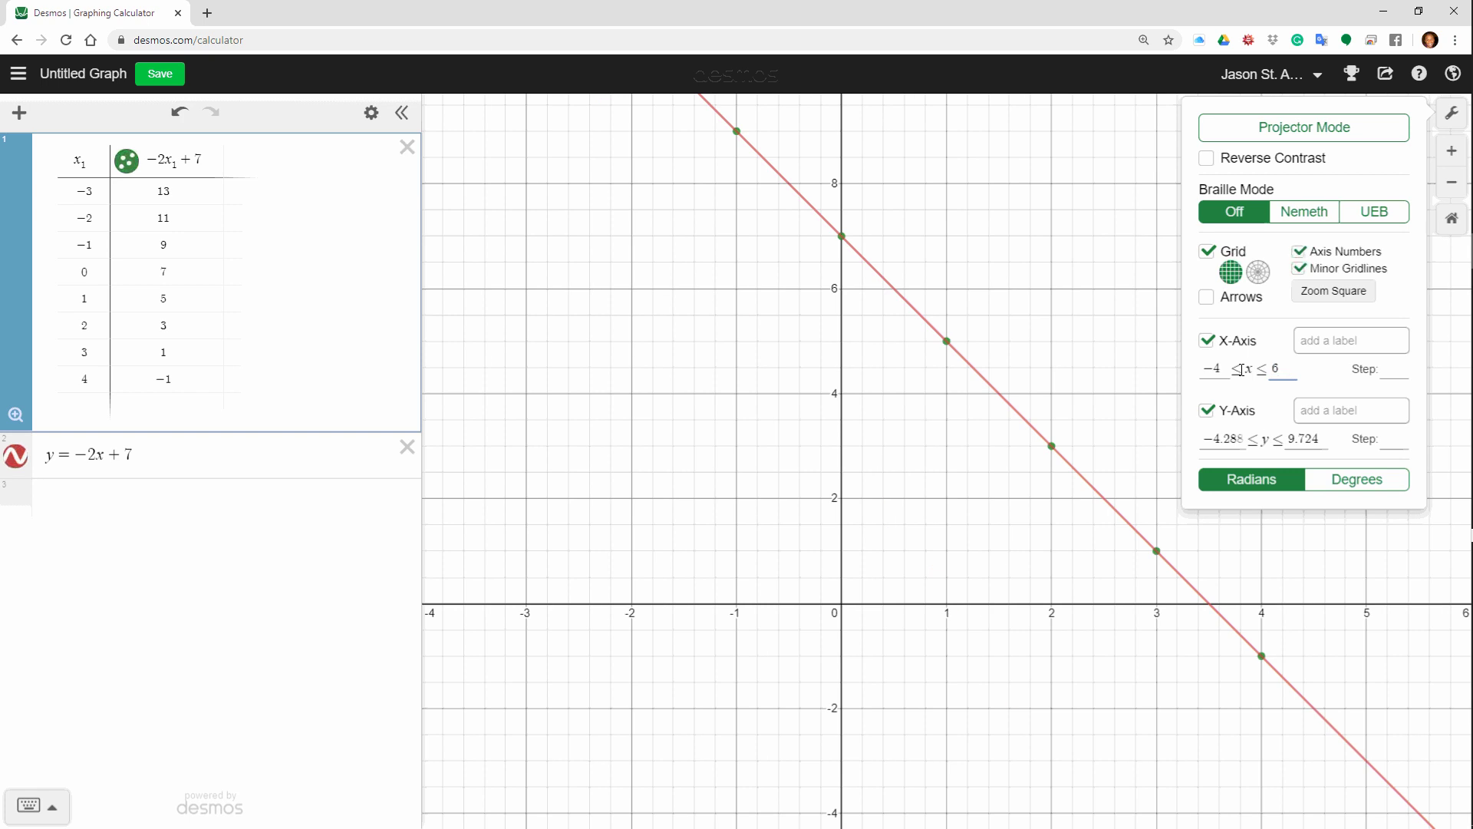
left_click(1386, 370)
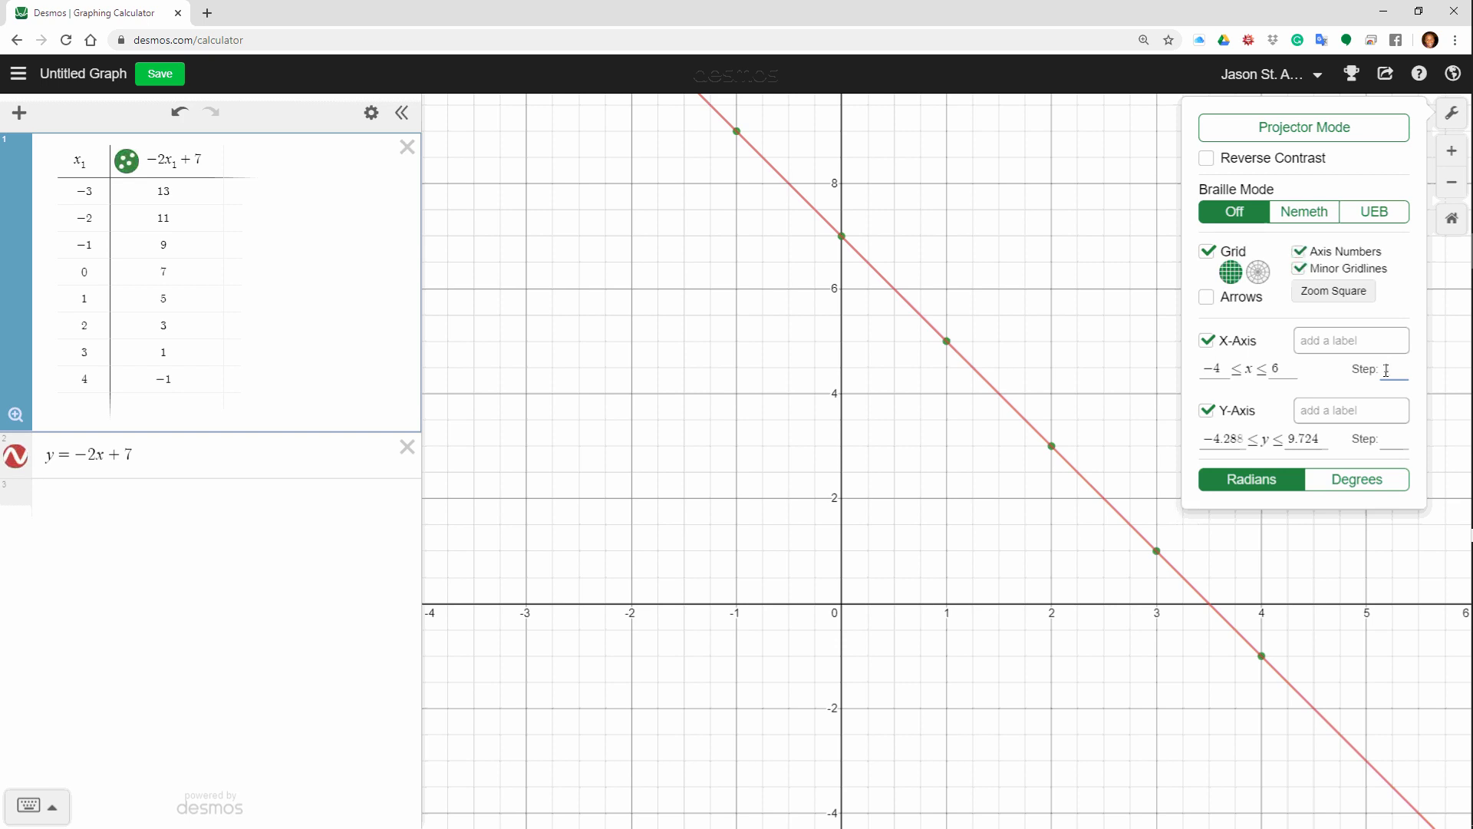
left_click(697, 597)
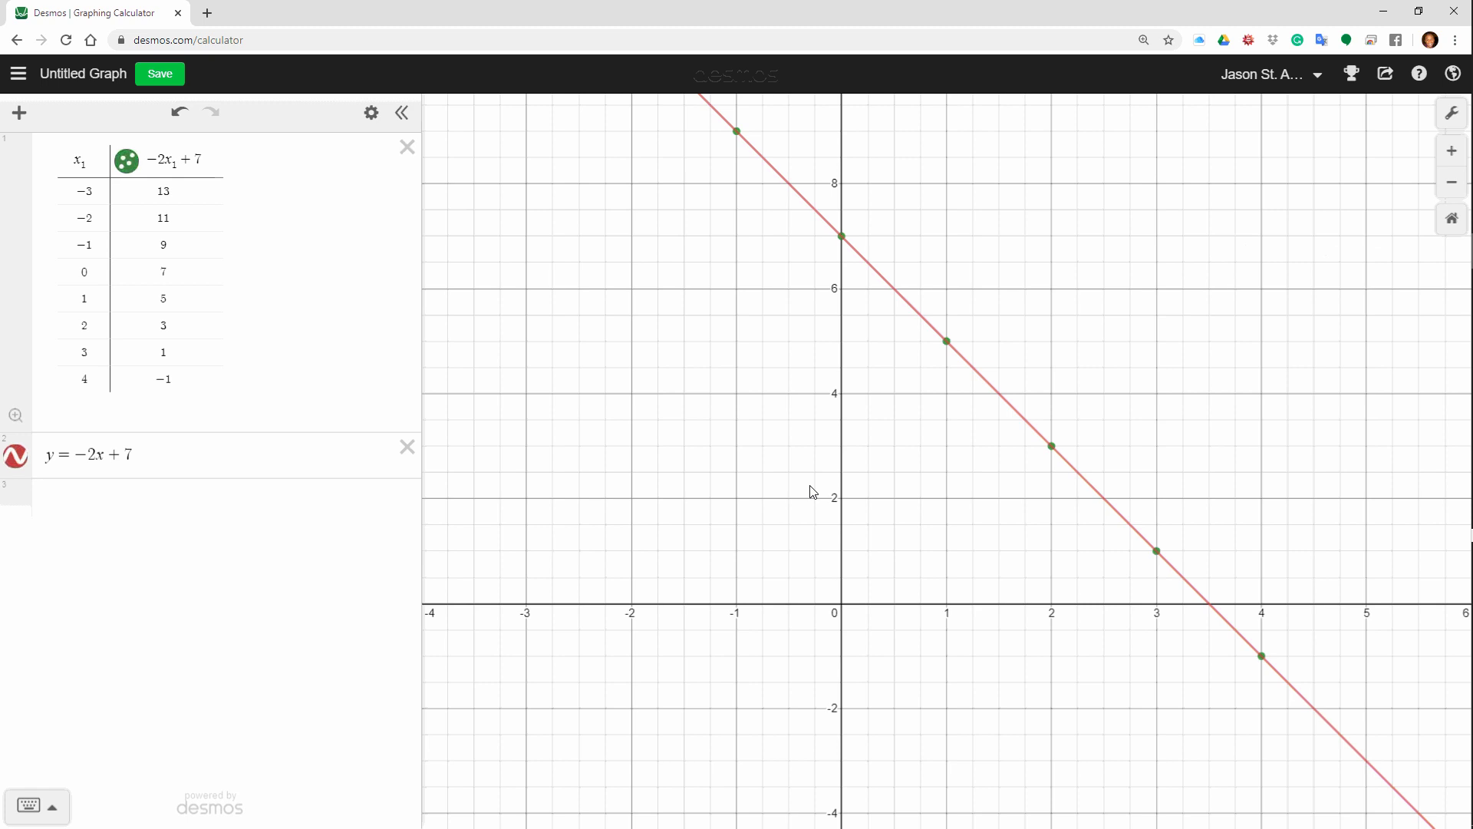
Step: Reopen the graph settings and set the y-axis minimum to -2
left_click(1452, 114)
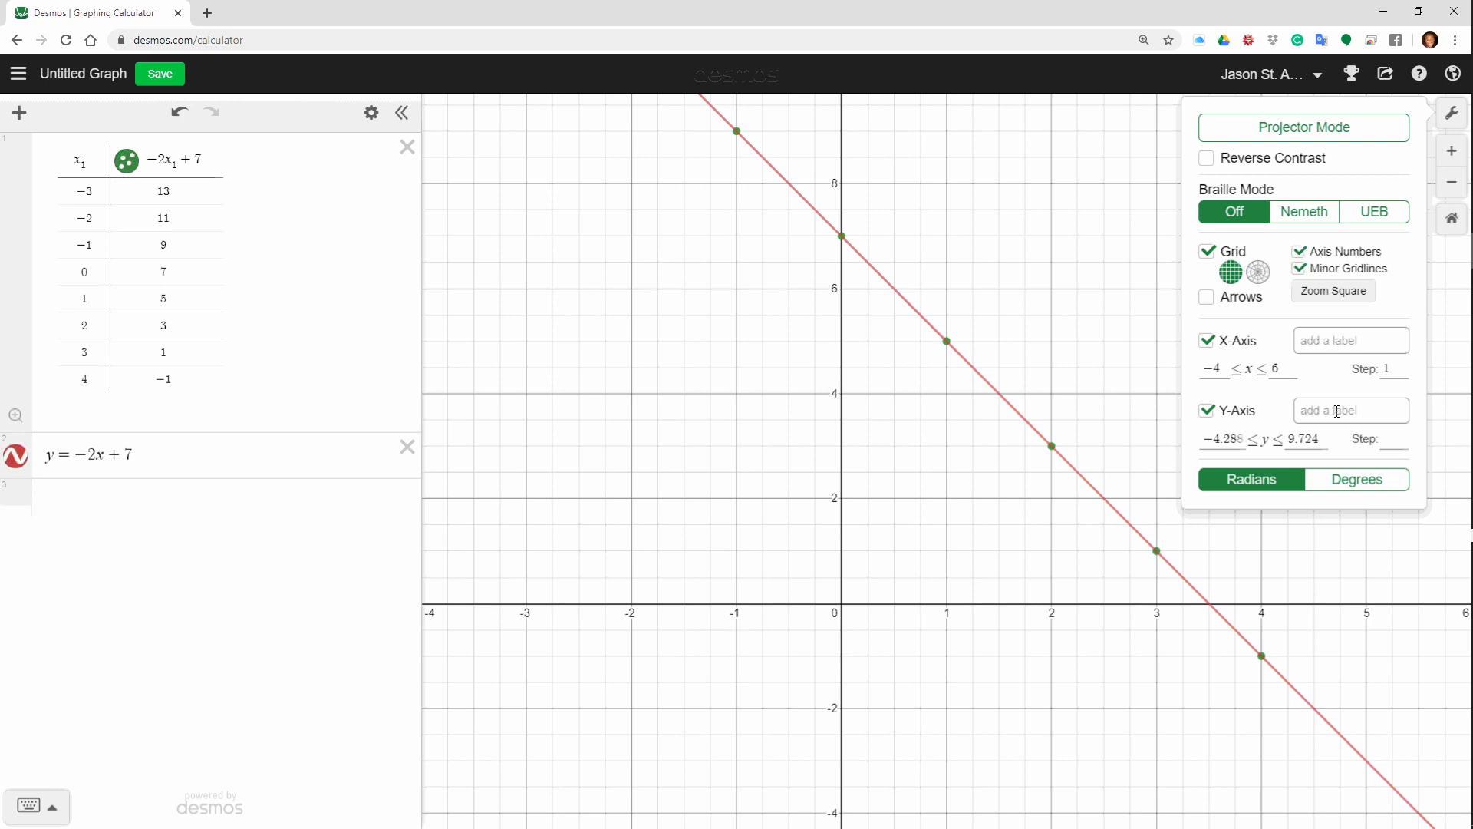
left_click(1237, 439)
key("BackSpace")
key("BackSpace")
key("BackSpace")
key("BackSpace")
key("BackSpace")
key("BackSpace")
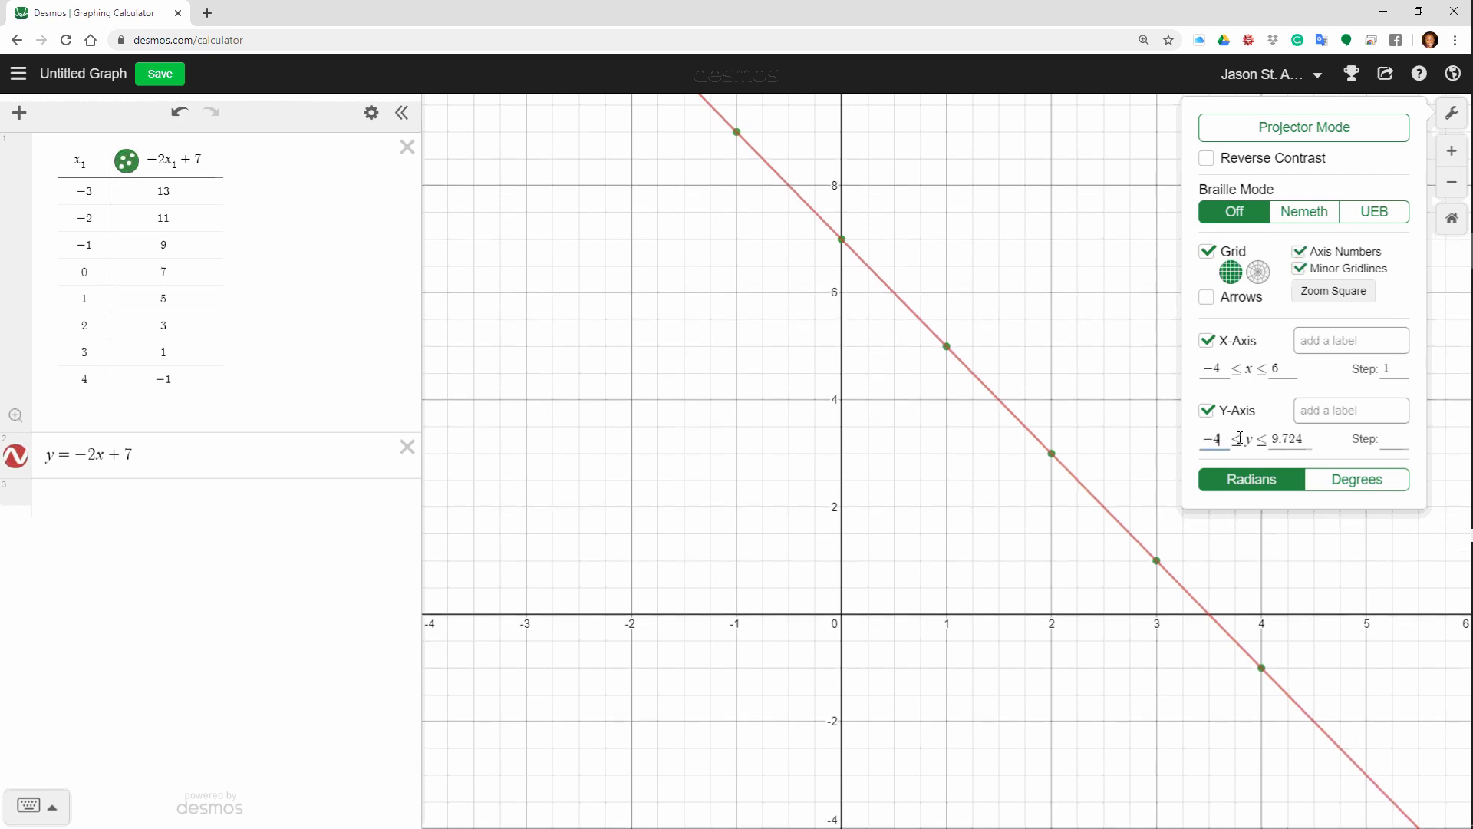
type("-4")
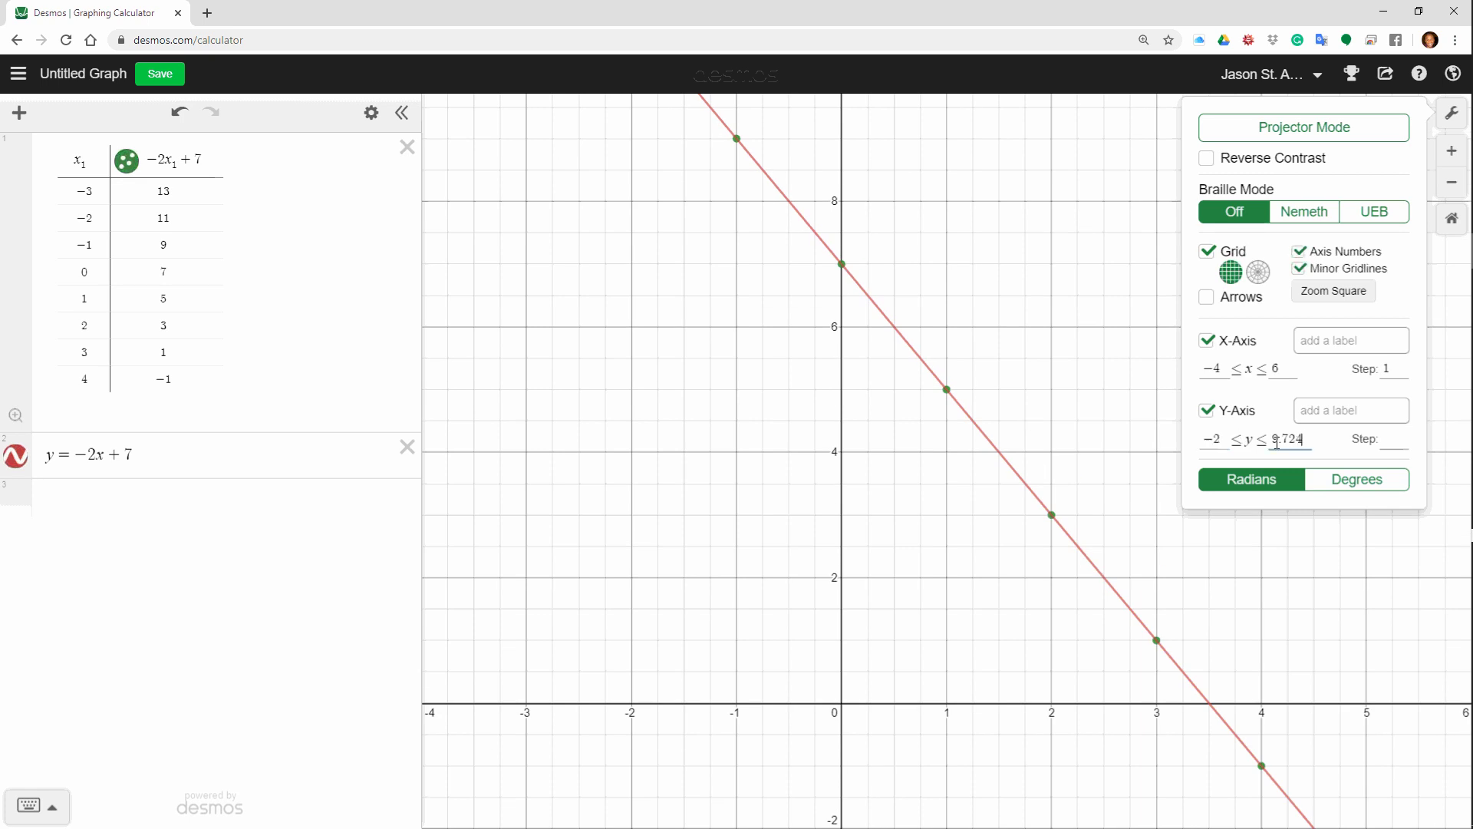
Step: Set the y-axis maximum to 14 and its step to 1
left_click_drag(1306, 439, 1267, 443)
type("14")
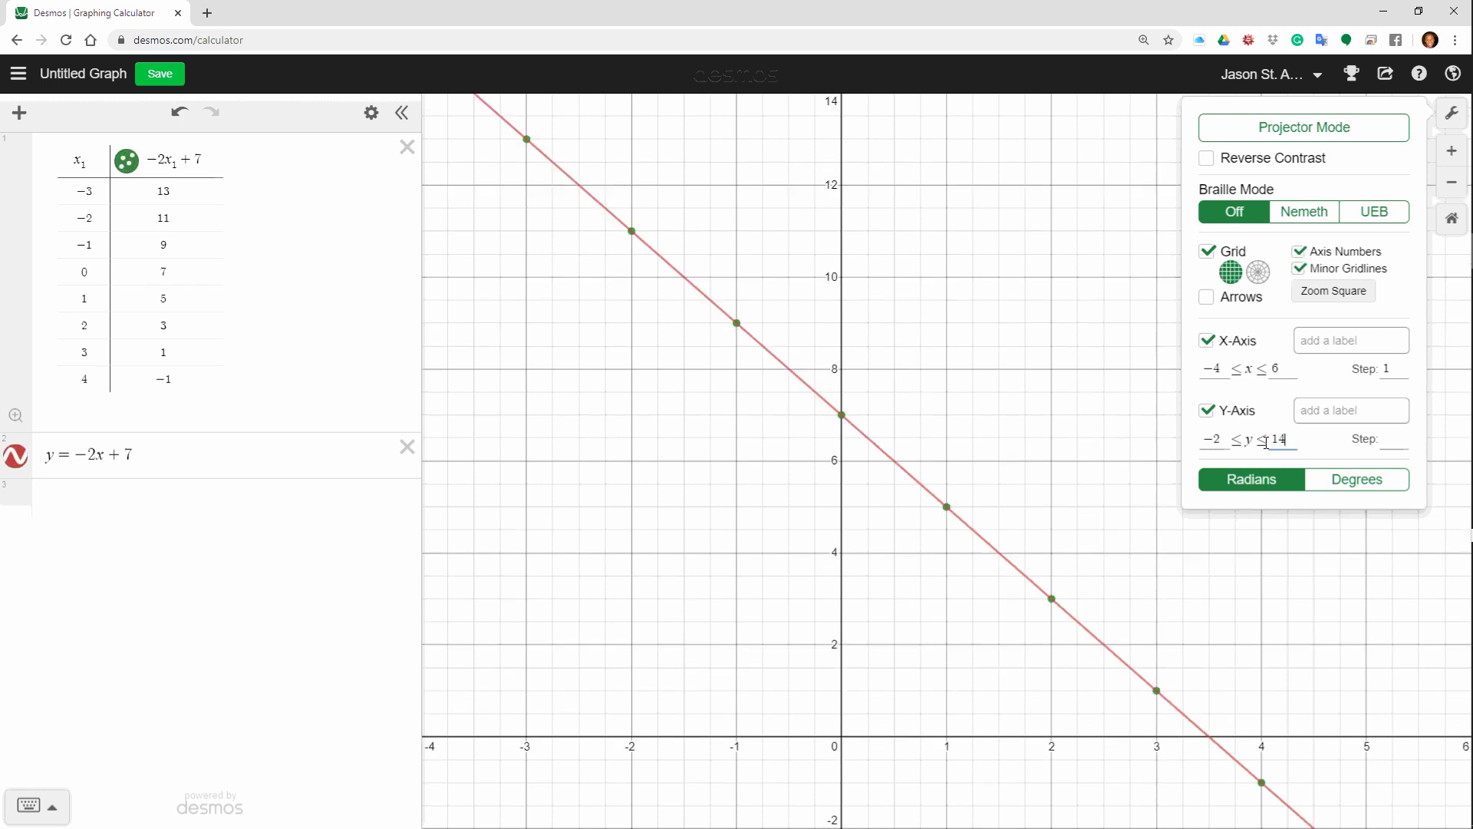
left_click(1392, 439)
type("1")
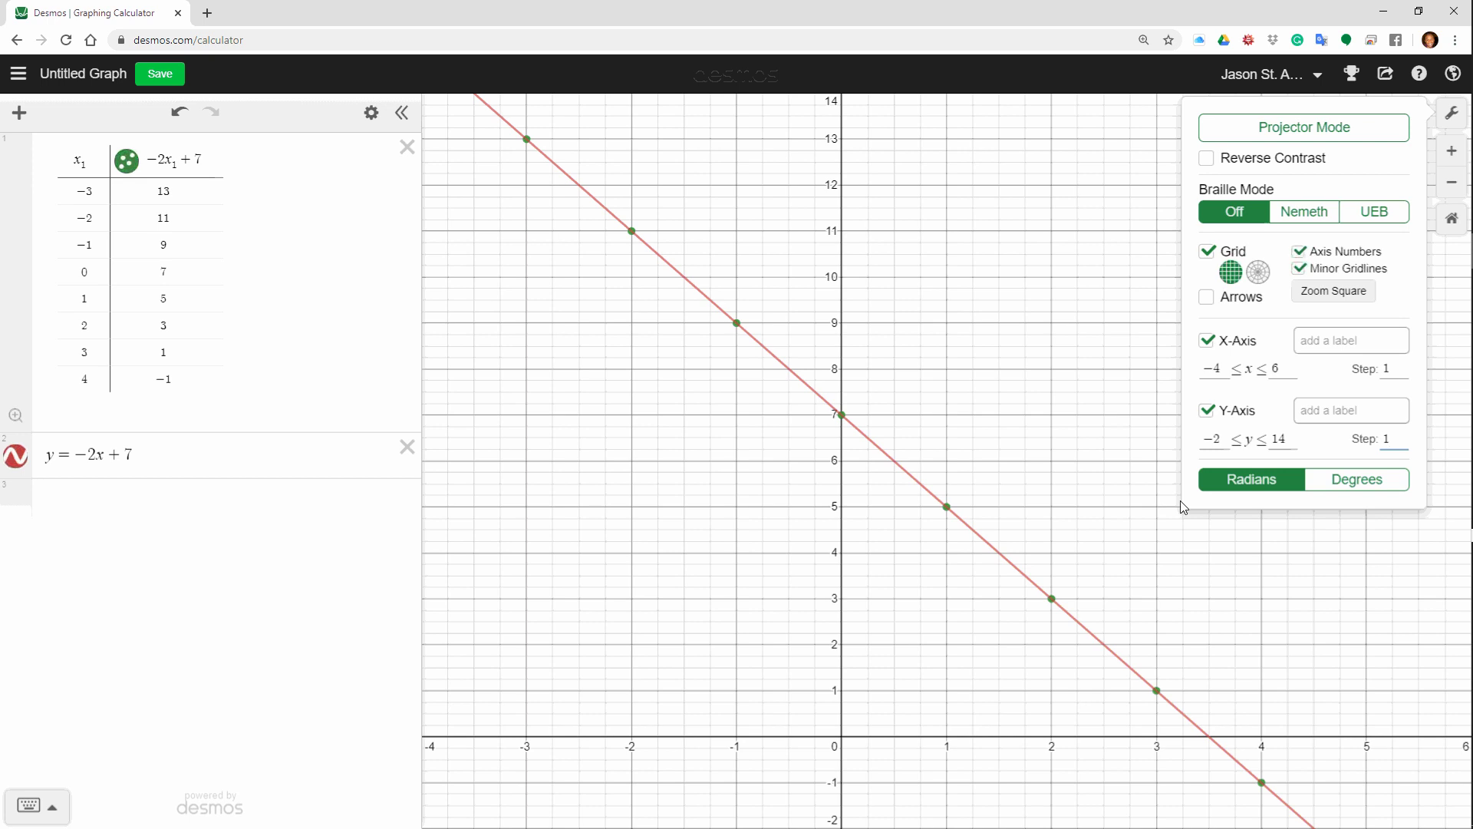
Step: Hide the line y = -2x + 7 to leave only the table's points, and show it again
left_click(26, 456)
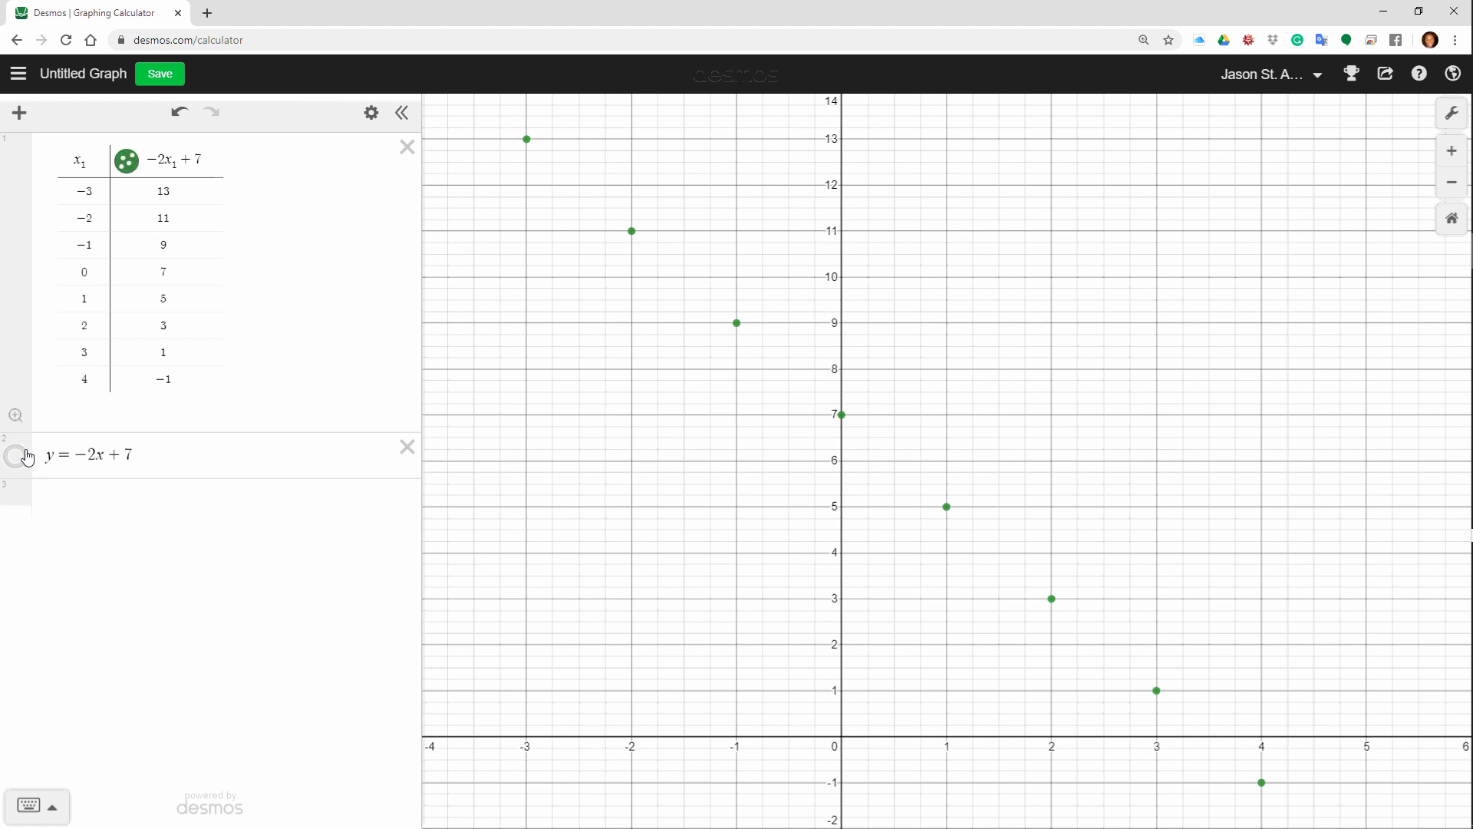
left_click(27, 456)
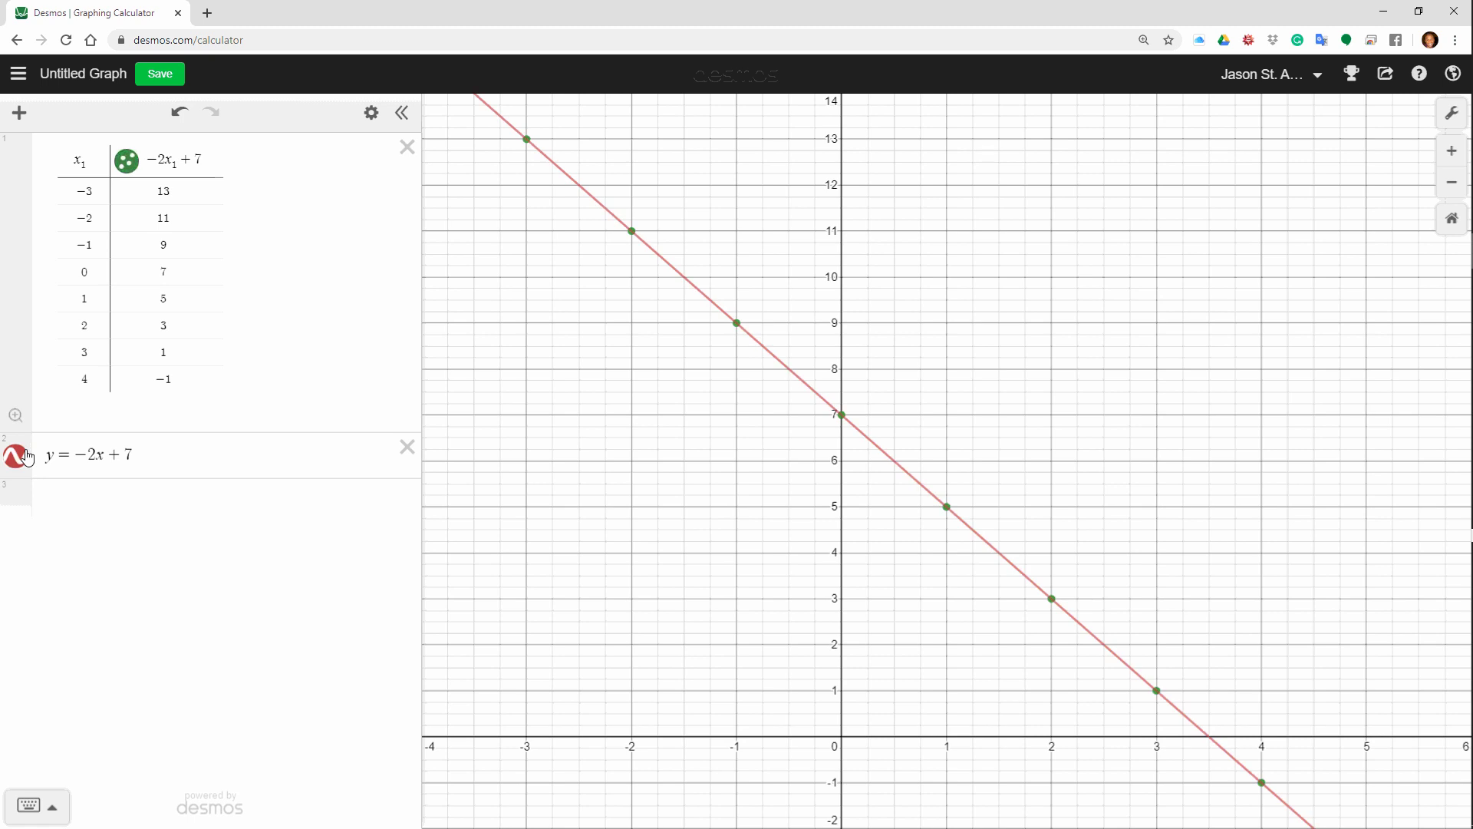
Step: Switch back to SMART Notebook and open the lesson number in the "Upload your work to Desmos" text for editing
key("alt+Tab")
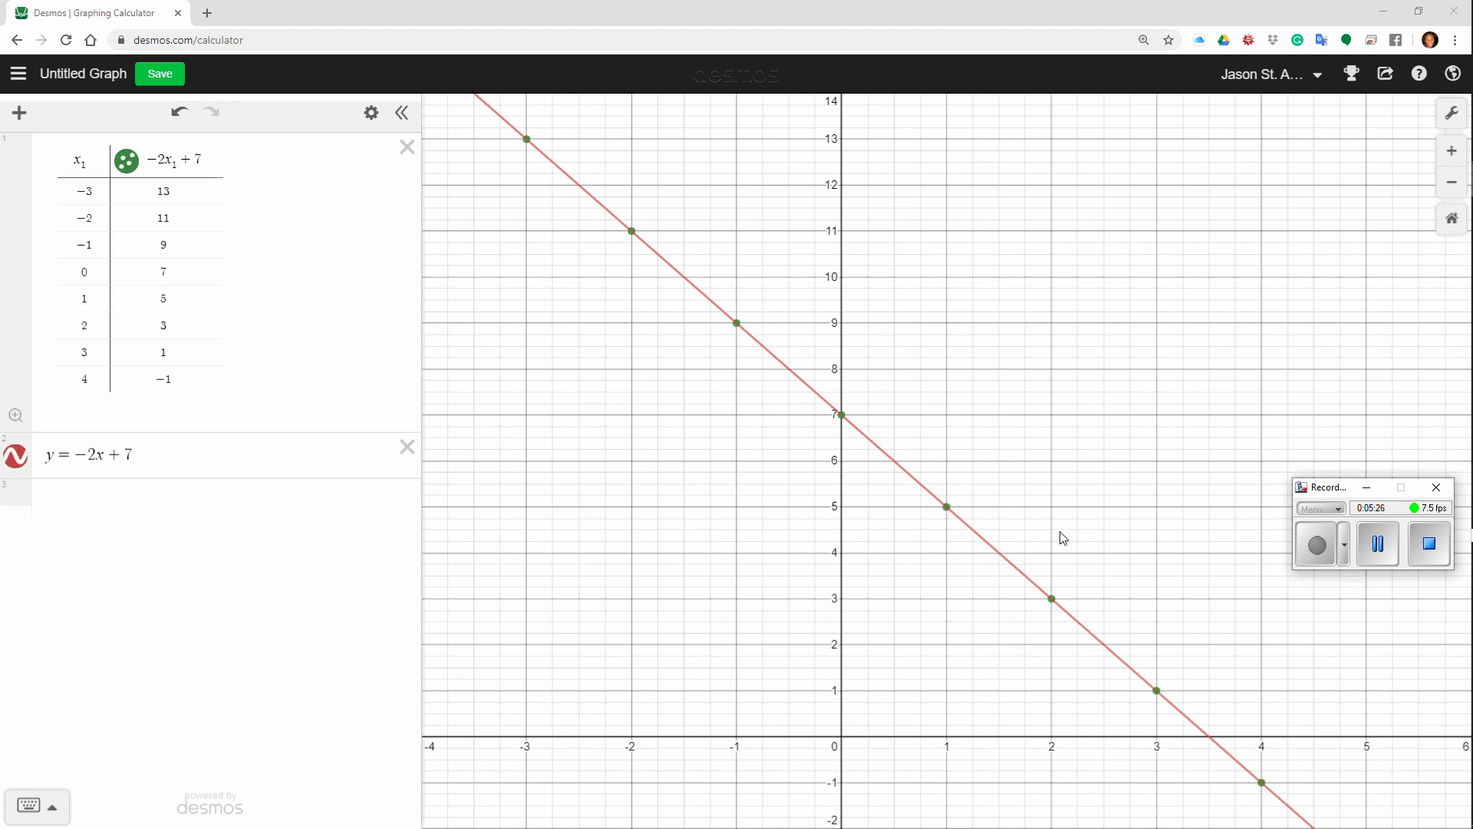
key("alt+Tab")
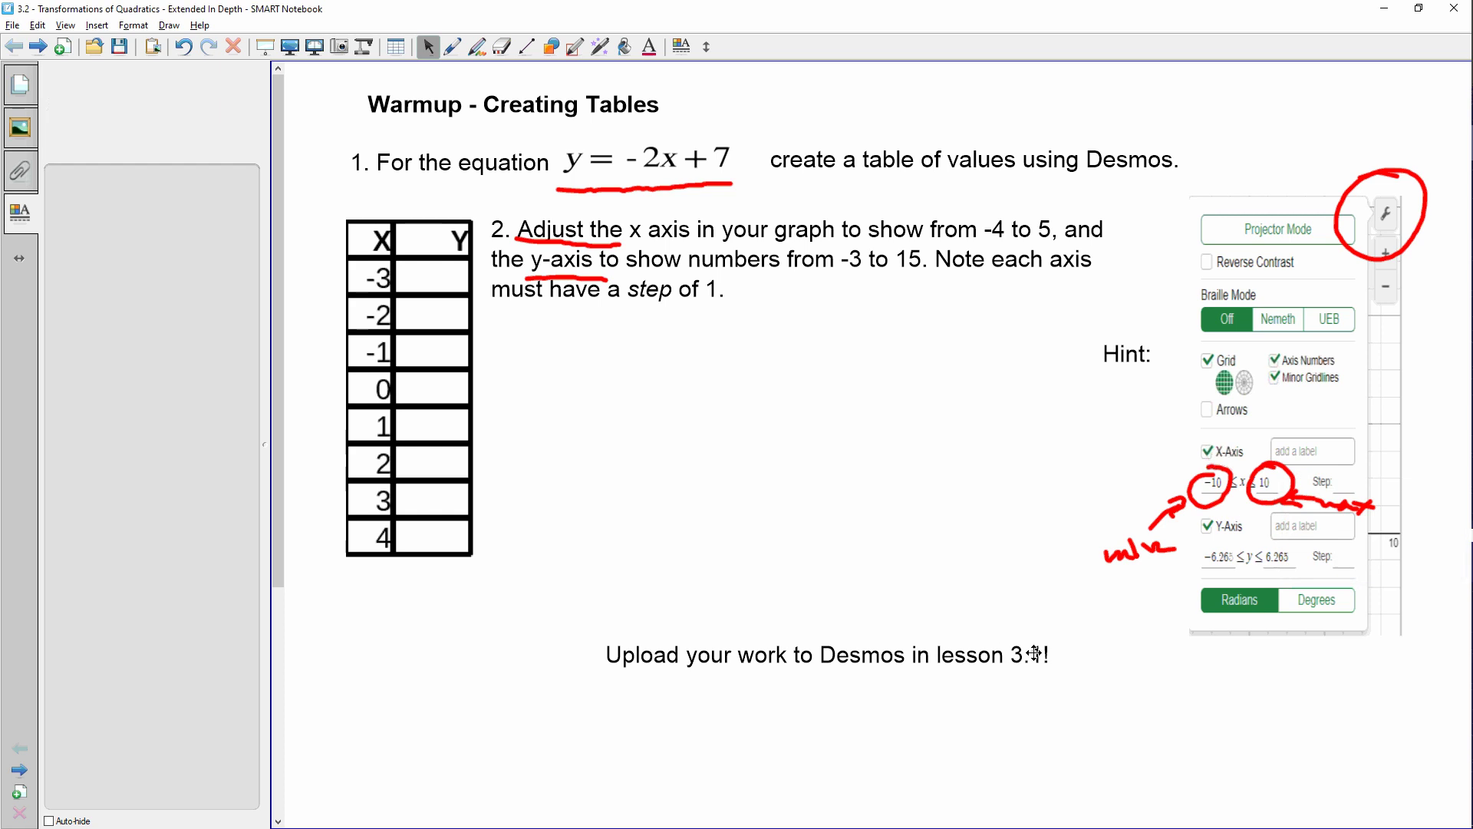
double_click(1036, 653)
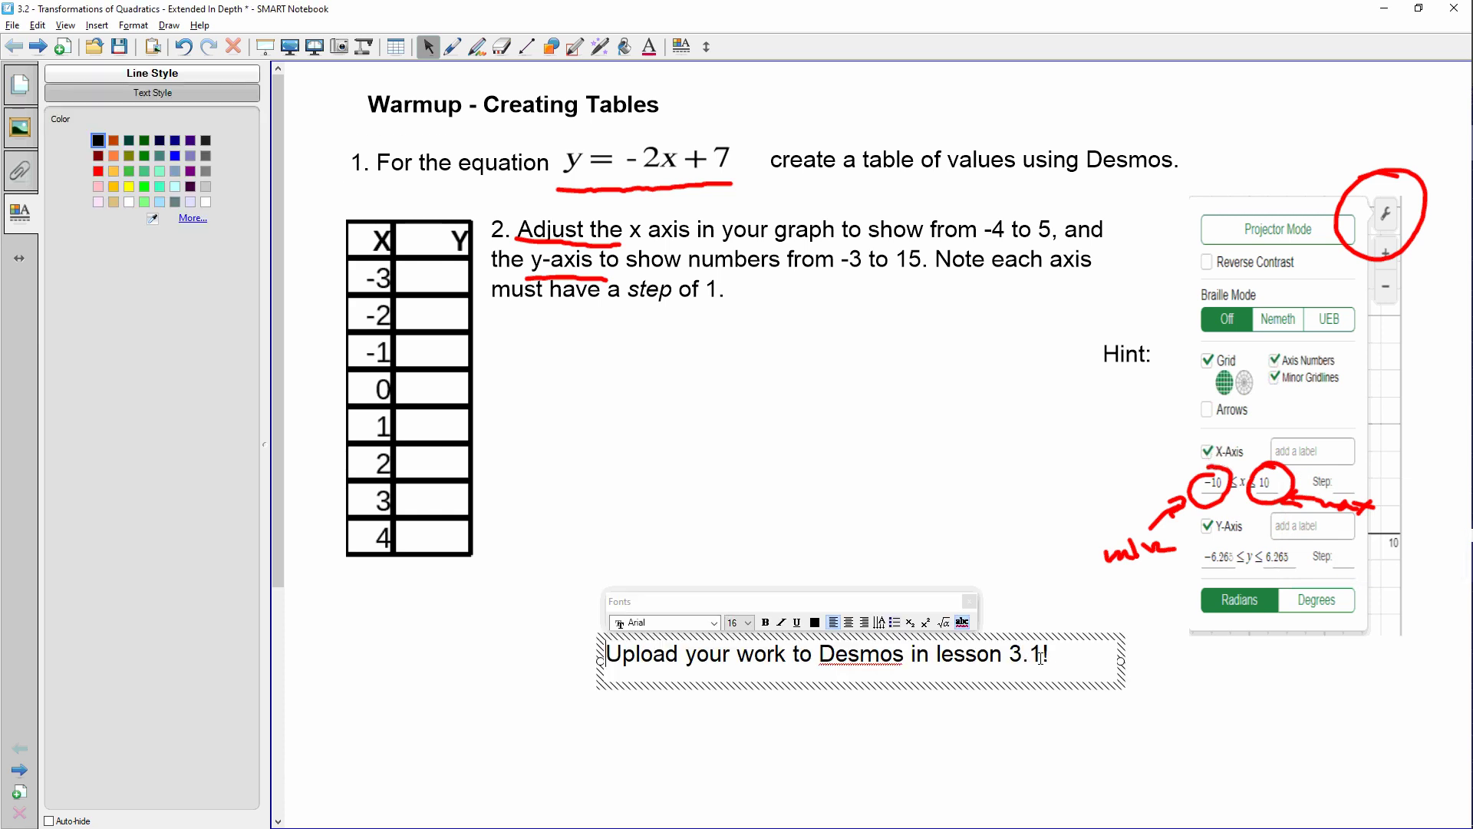